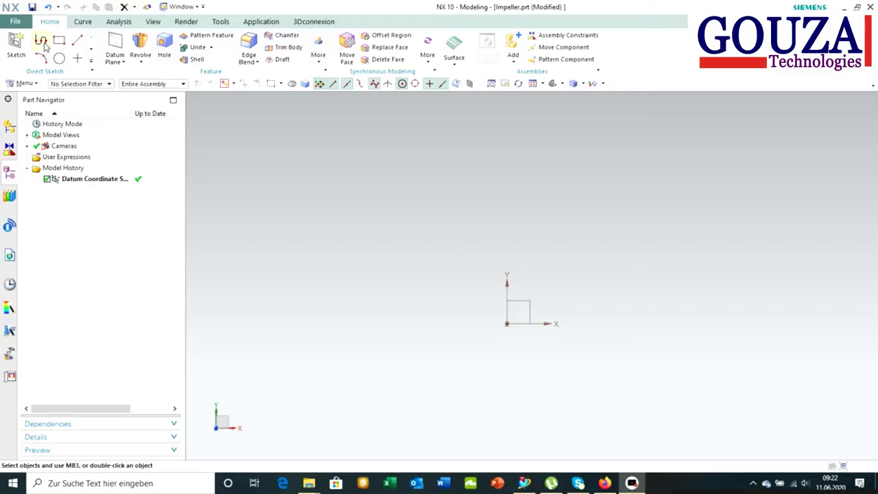
Step: Start a new sketch on the XY datum plane
click(20, 52)
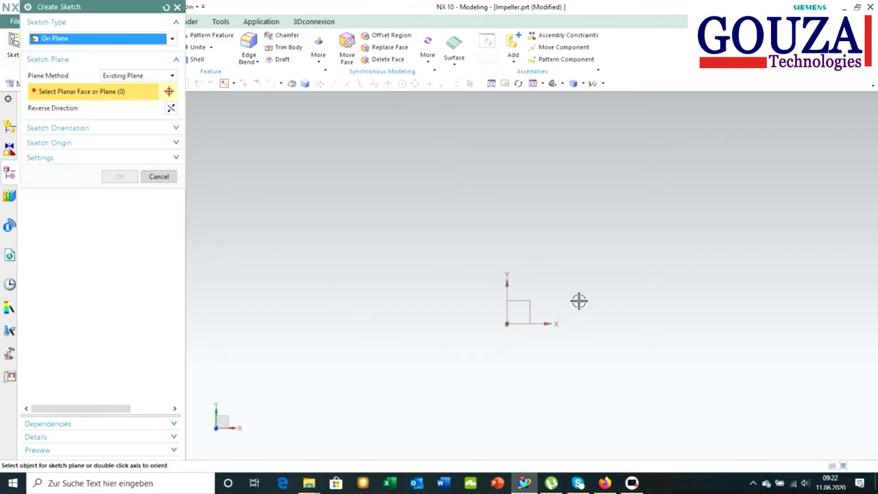
click(535, 305)
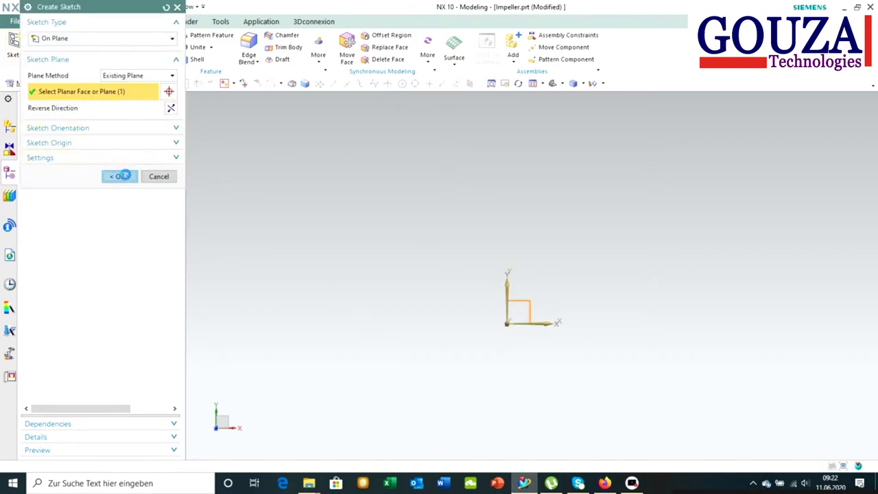
click(119, 177)
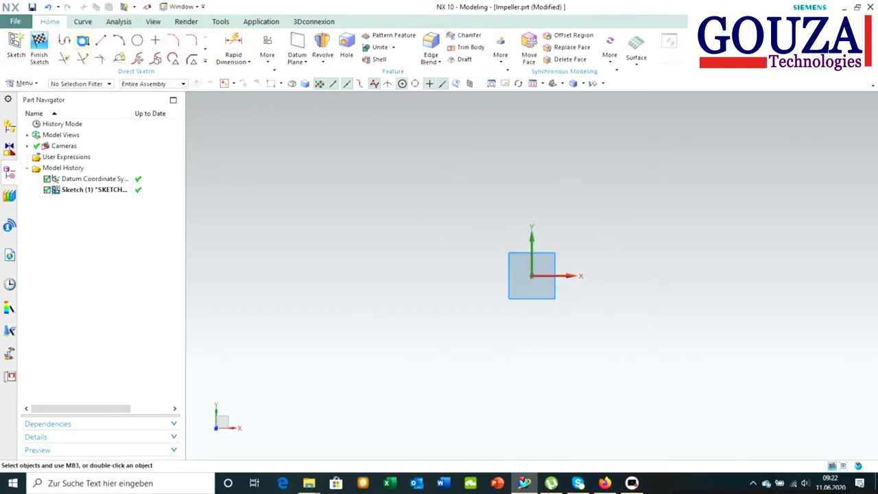
Step: Draw a 40 x 35 rectangle with one corner at the origin
click(82, 40)
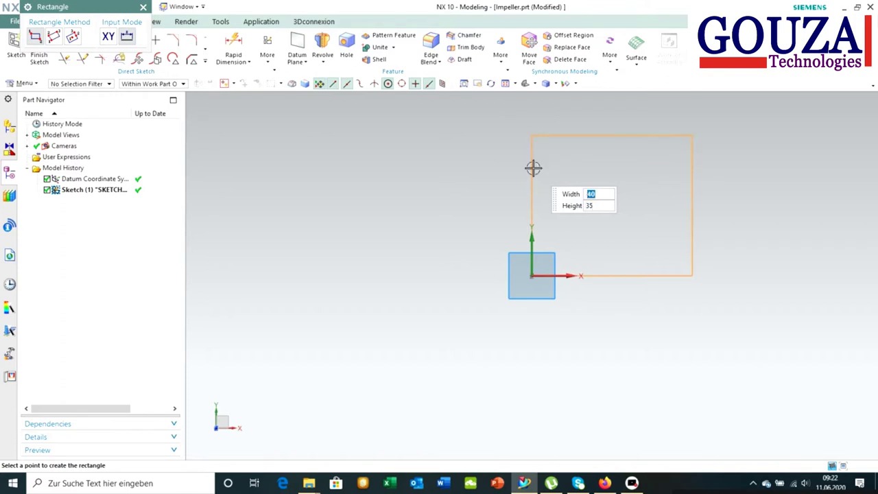
click(533, 168)
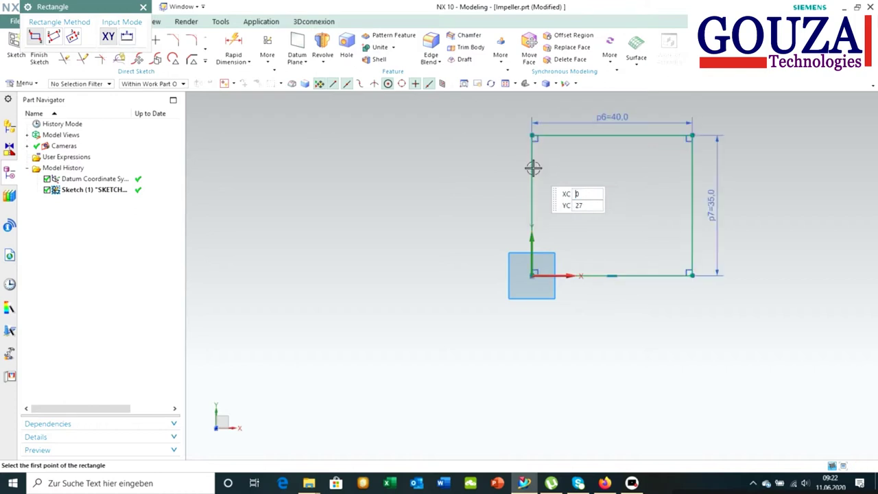
scroll(503, 196, down, 2)
scroll(680, 133, down, 2)
scroll(648, 115, up, 4)
scroll(627, 130, up, 1)
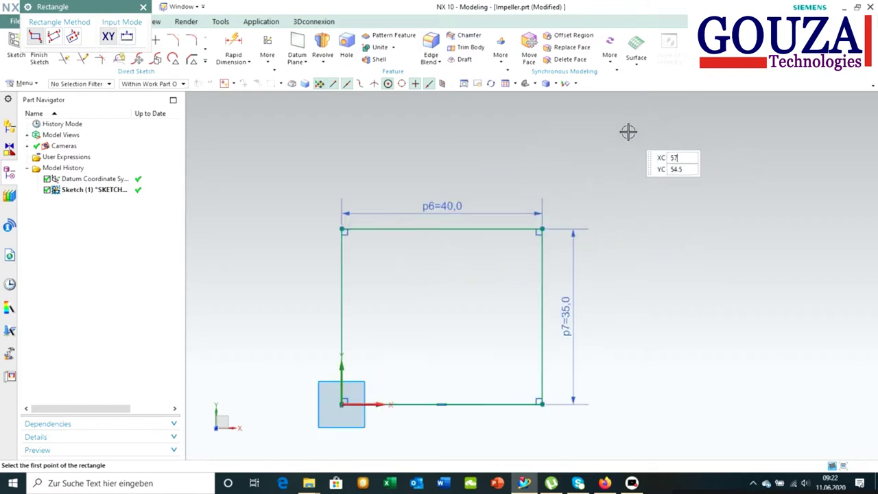
click(144, 7)
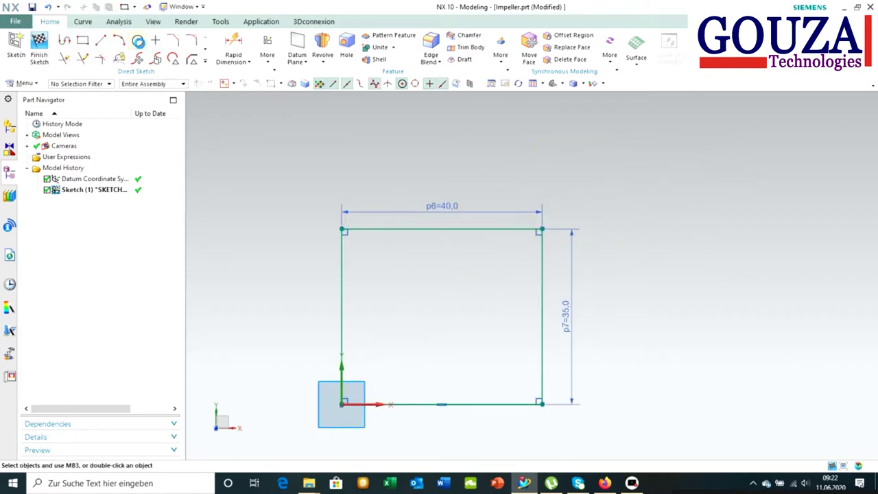
key(o)
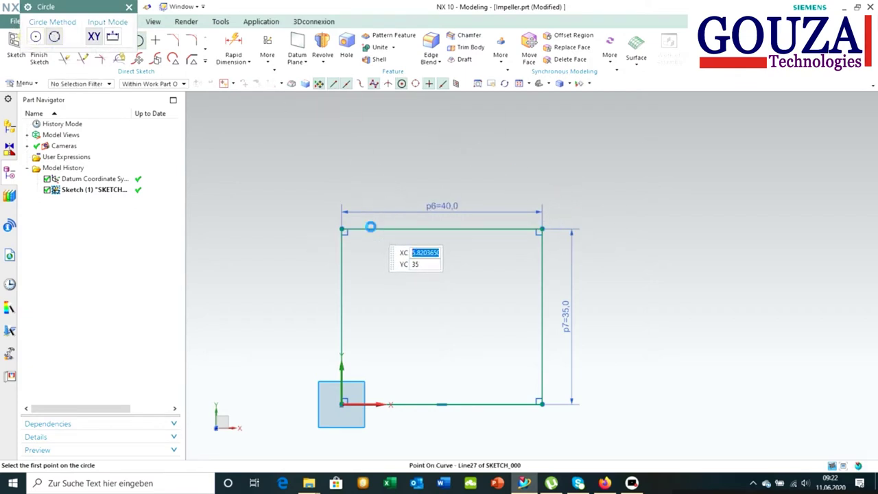
Step: Draw a large three-point circle through the rectangle's top and right edges
click(371, 230)
click(541, 373)
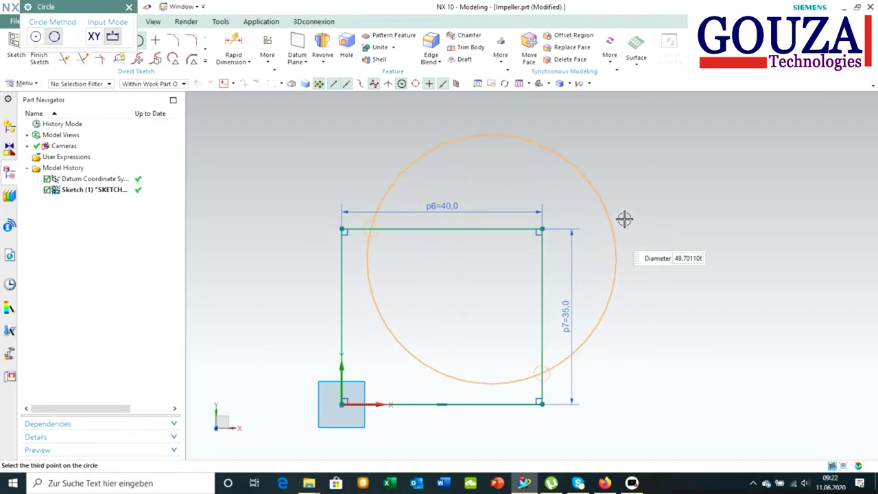
click(685, 182)
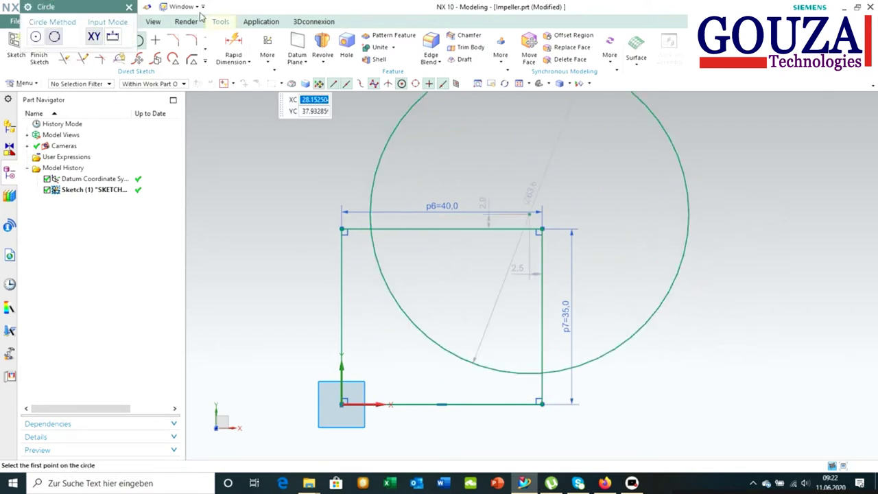
click(129, 7)
Step: Dimension the circle 6 from the rectangle's left edge and 3 above its bottom edge
click(233, 47)
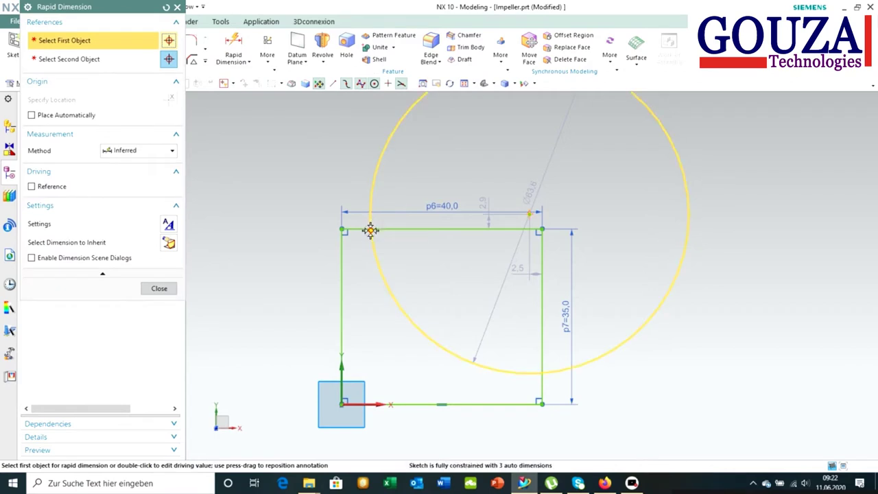
click(371, 229)
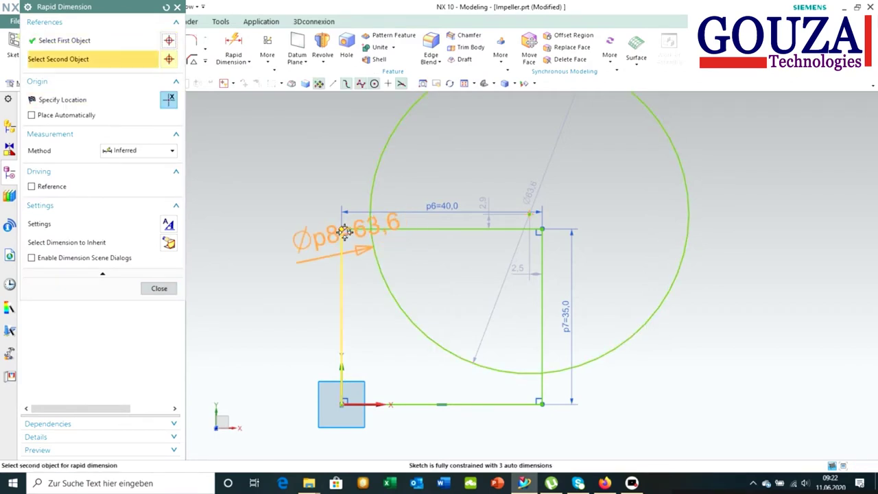
click(342, 237)
click(278, 196)
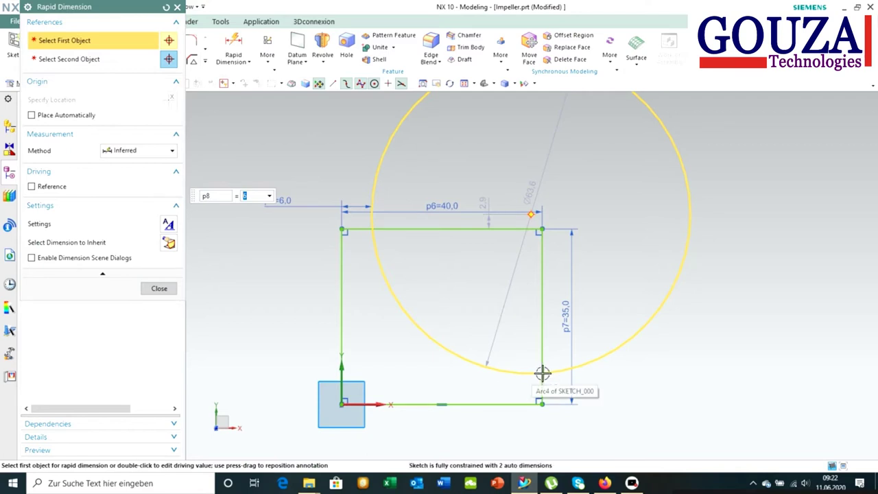
click(543, 373)
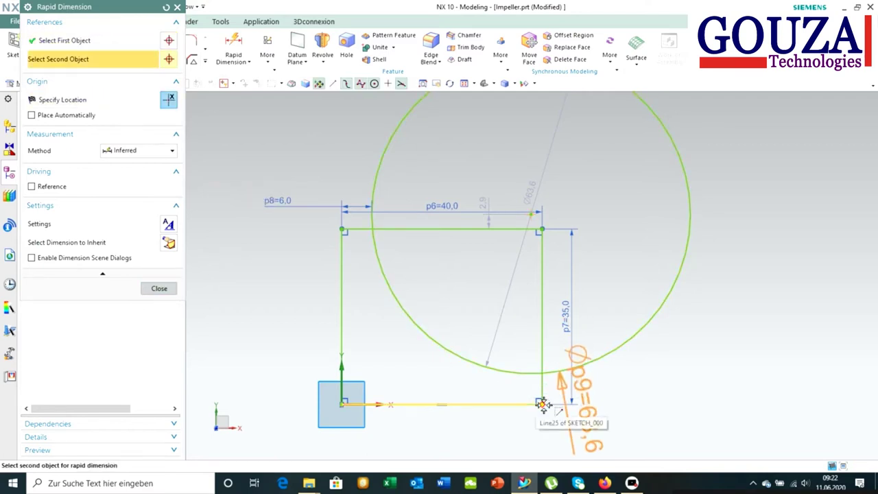
click(595, 402)
click(622, 403)
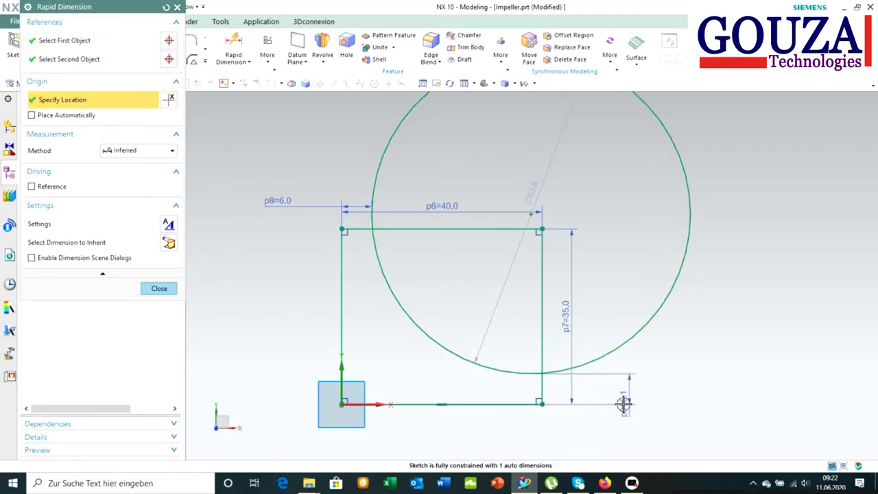
text(3)
key(Return)
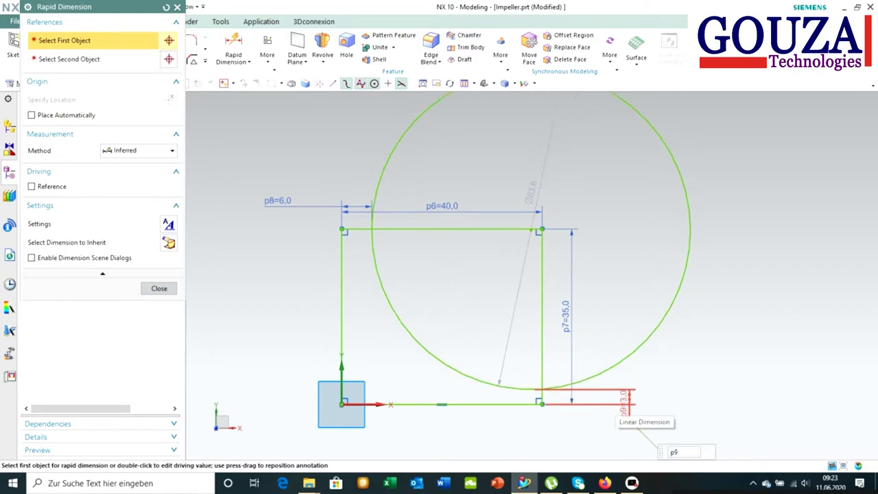
click(157, 289)
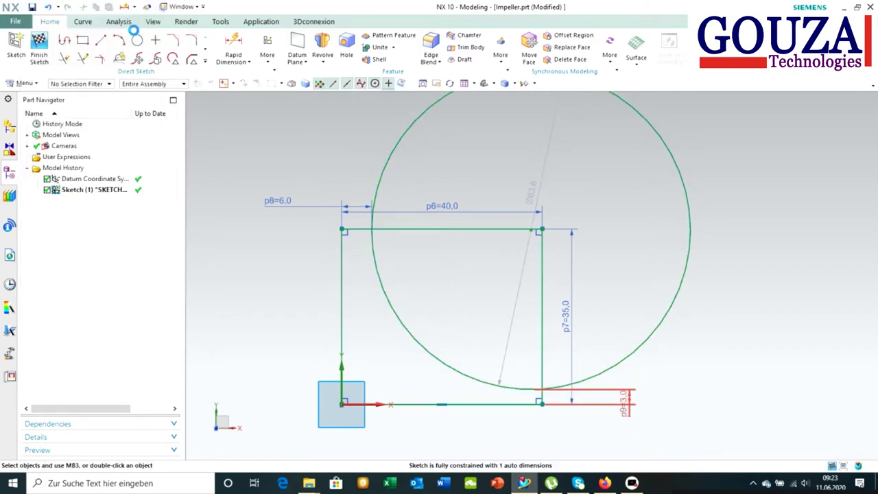
Step: Trim the outer circle arc and the top-right and right edge pieces, then finish the sketch
click(64, 60)
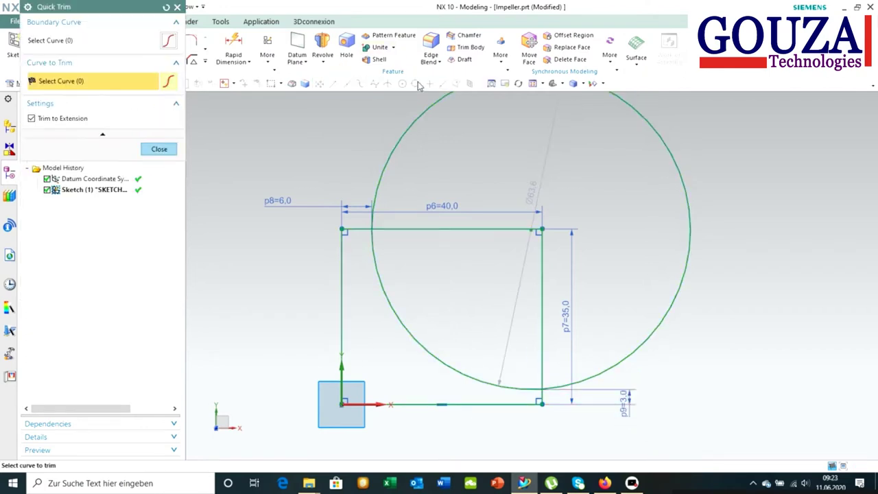
click(414, 123)
click(476, 231)
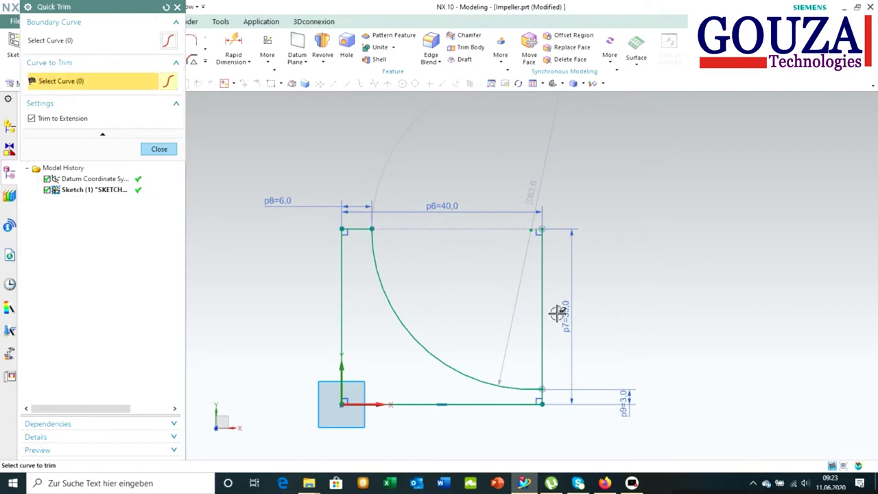
click(547, 316)
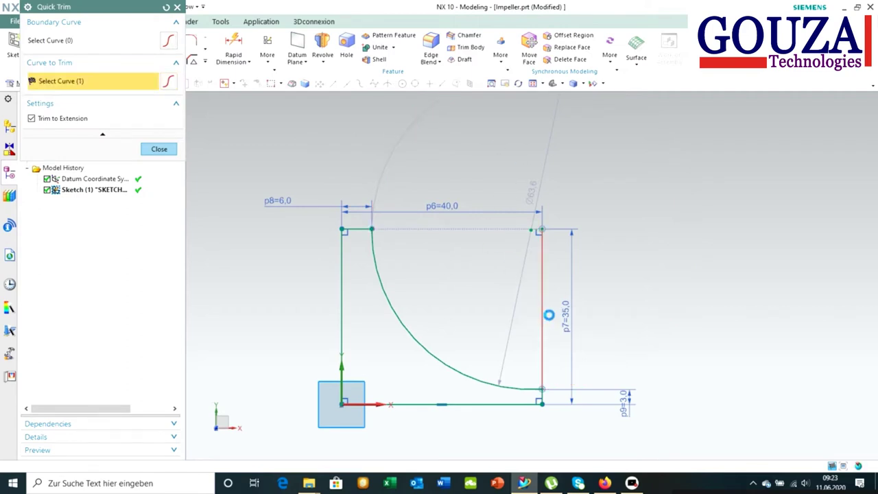
click(159, 149)
click(40, 43)
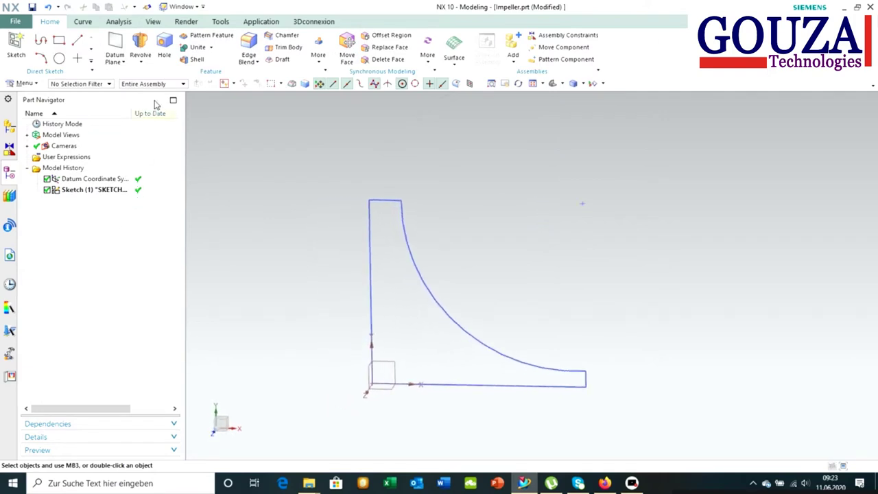
click(144, 49)
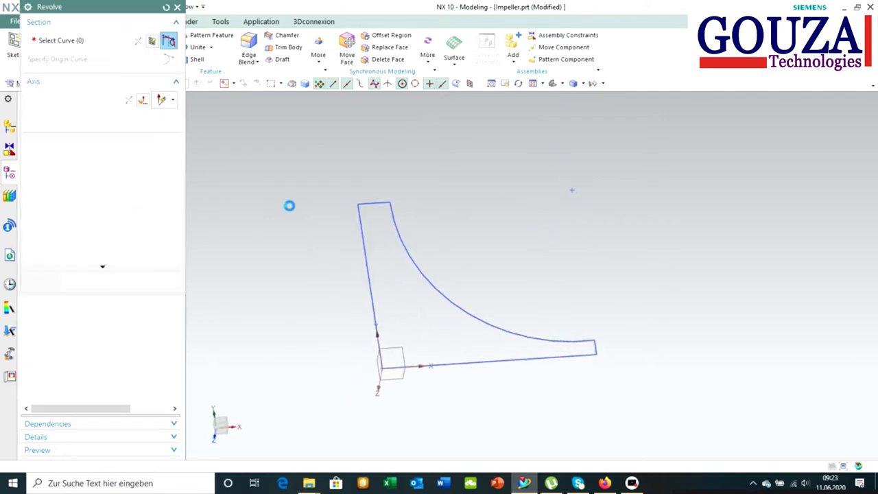
Step: Revolve the profile 360° about its left edge into the solid hub
click(351, 252)
click(82, 103)
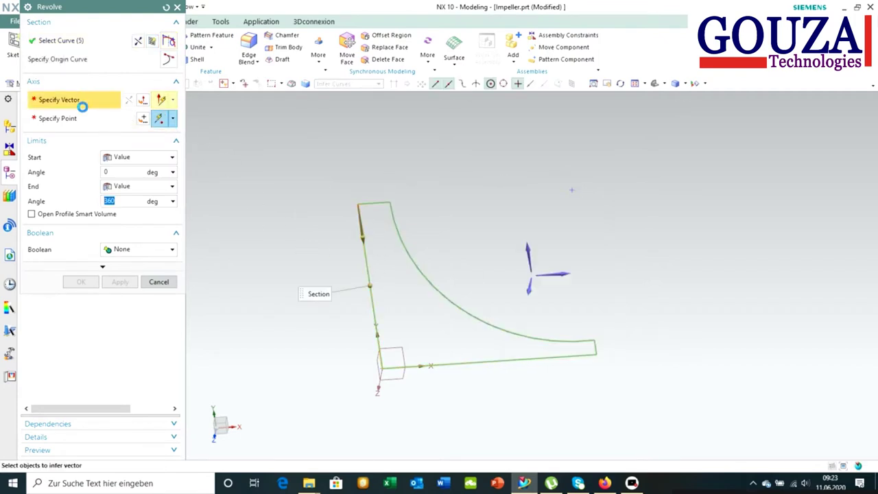
click(528, 252)
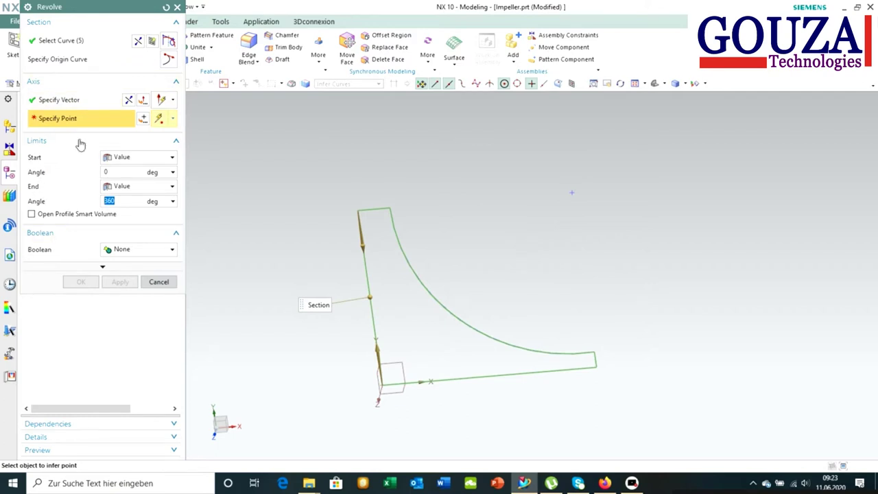
click(381, 384)
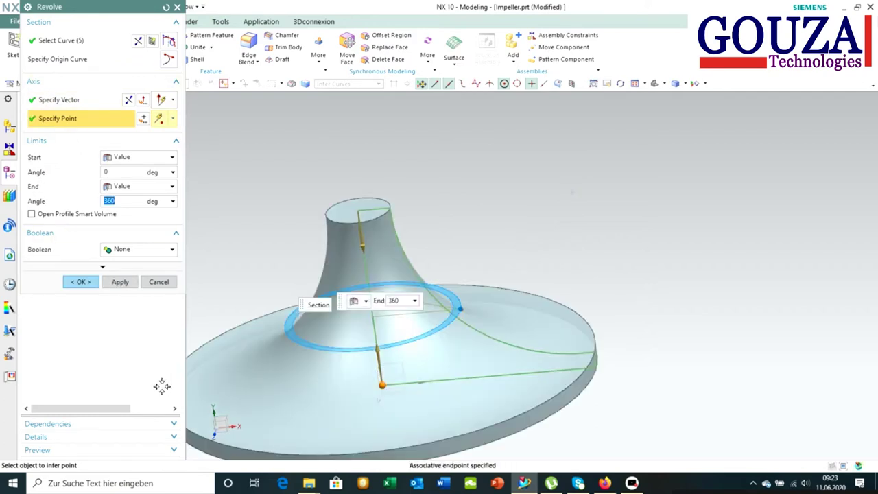
click(80, 281)
mouse_move(356, 419)
middle_down()
mouse_move(618, 365)
mouse_move(532, 290)
middle_up()
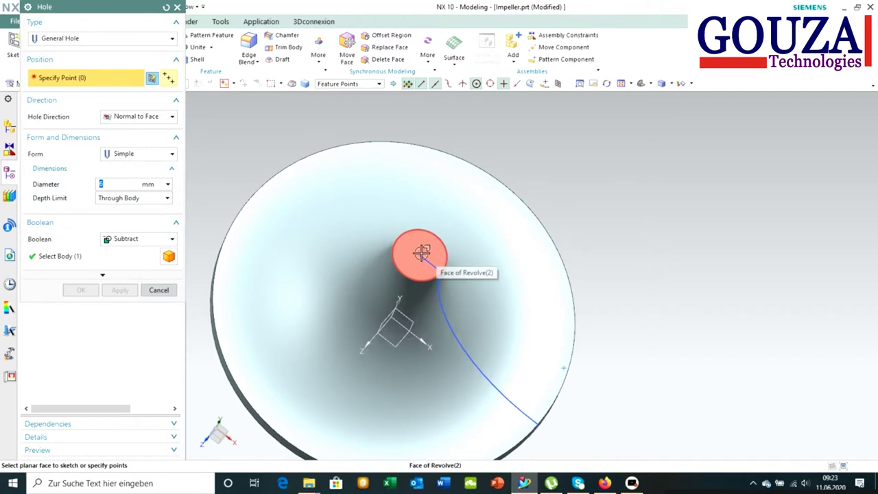
Step: Bore a simple through hole at the hub's top centre and hide Sketch (1)
click(420, 255)
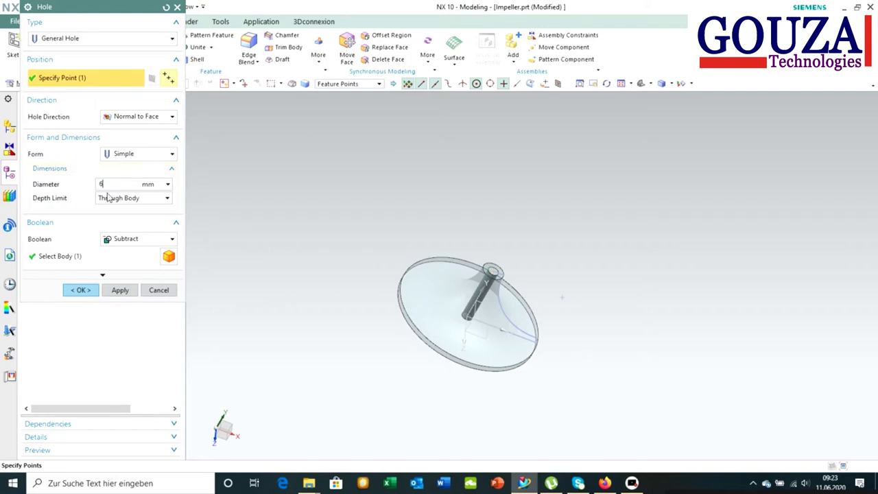
click(80, 290)
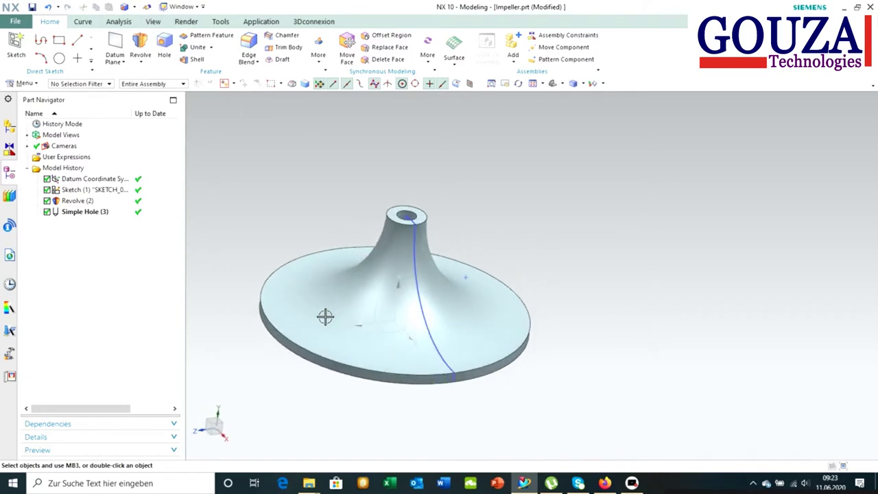
right_click(424, 297)
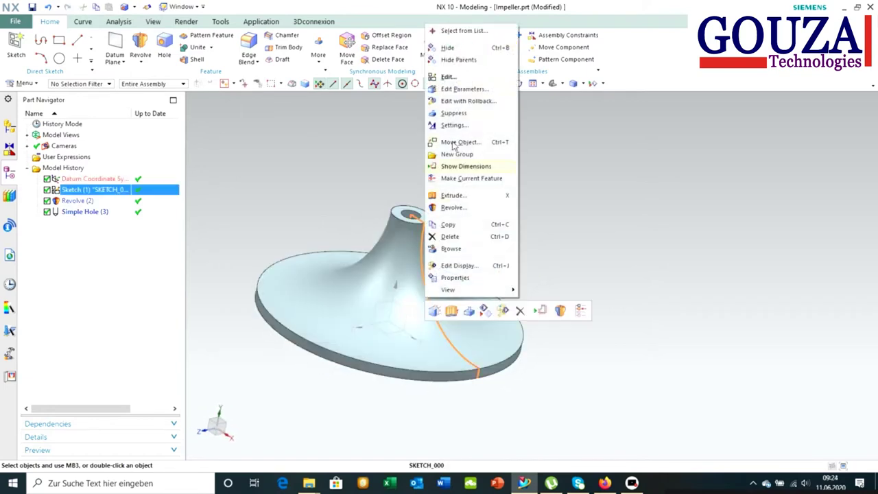
click(447, 48)
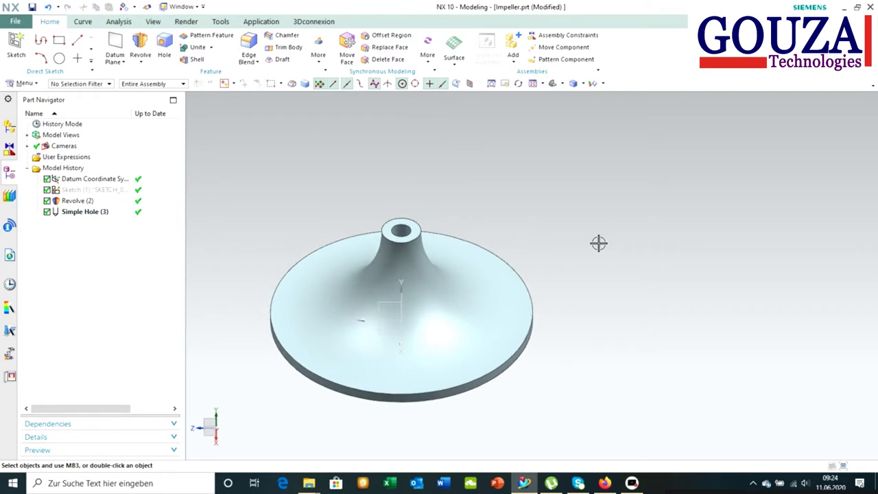
click(26, 84)
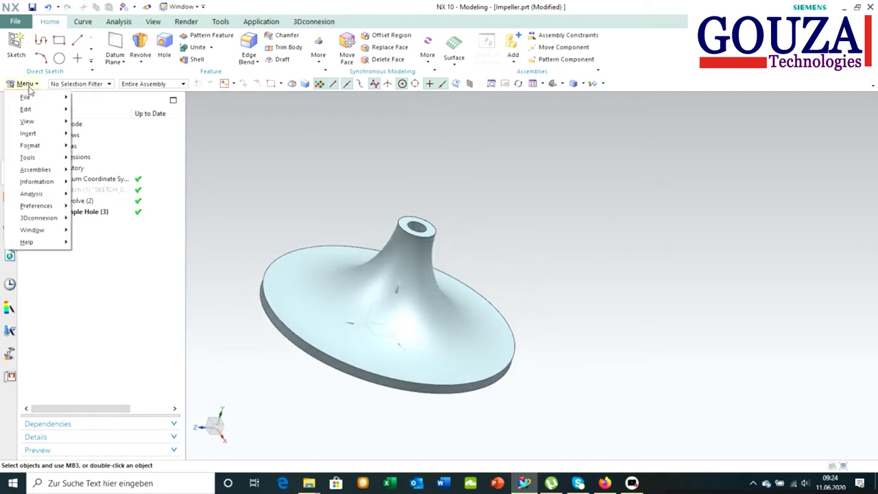
mouse_move(28, 133)
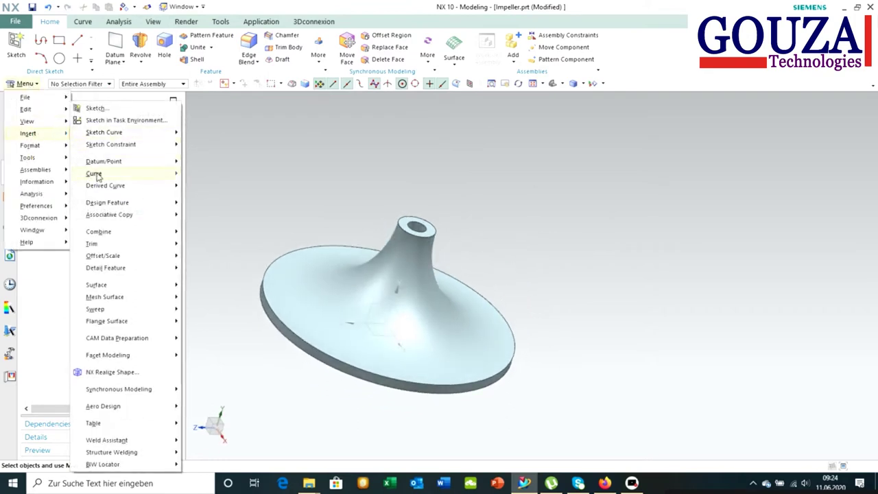
mouse_move(94, 173)
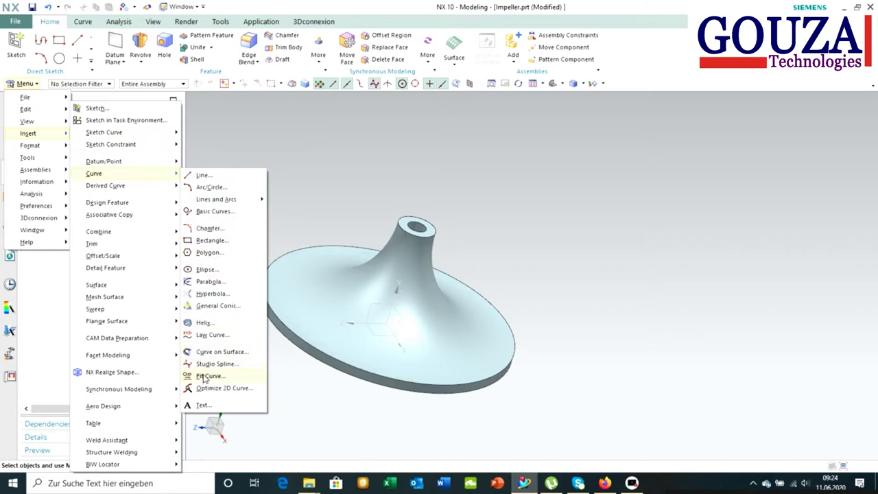
Step: Start a Curve on Surface on the revolved face
click(209, 351)
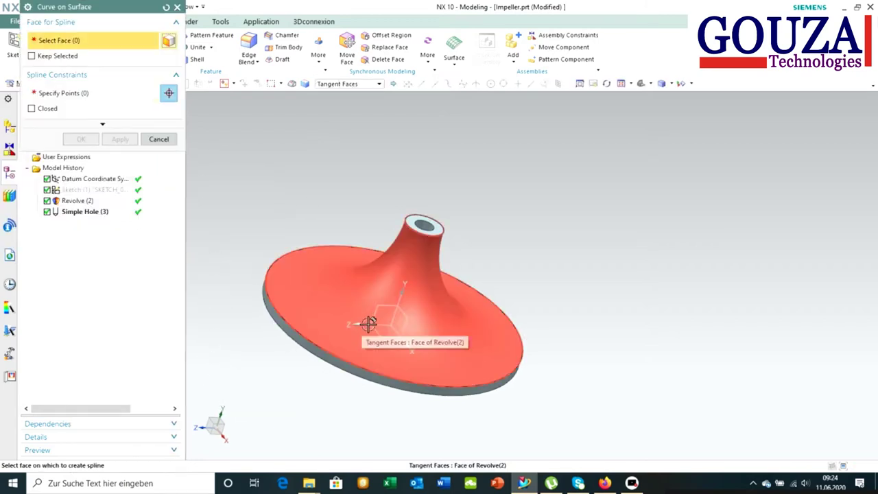
middle_drag(407, 333, 416, 333)
click(404, 337)
click(101, 98)
mouse_move(219, 155)
middle_down()
mouse_move(598, 171)
mouse_move(547, 172)
middle_up()
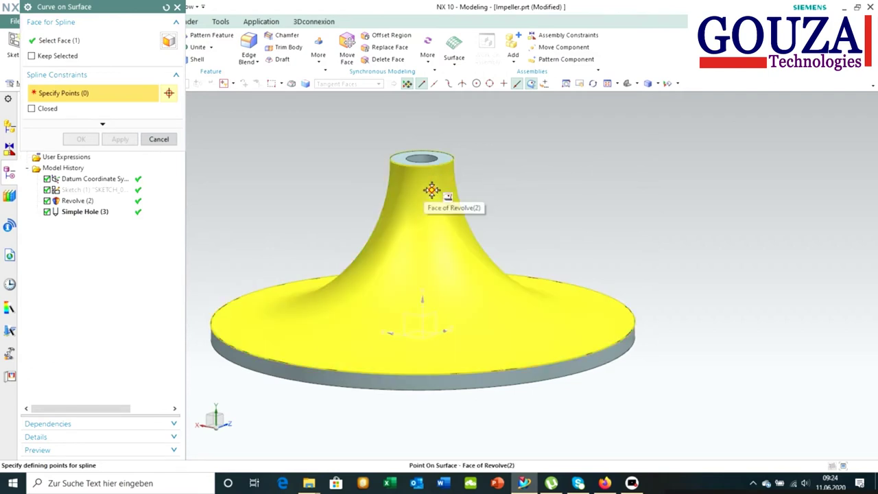
Step: Place the first two curve points, near the hub top and partway down the slope
click(431, 190)
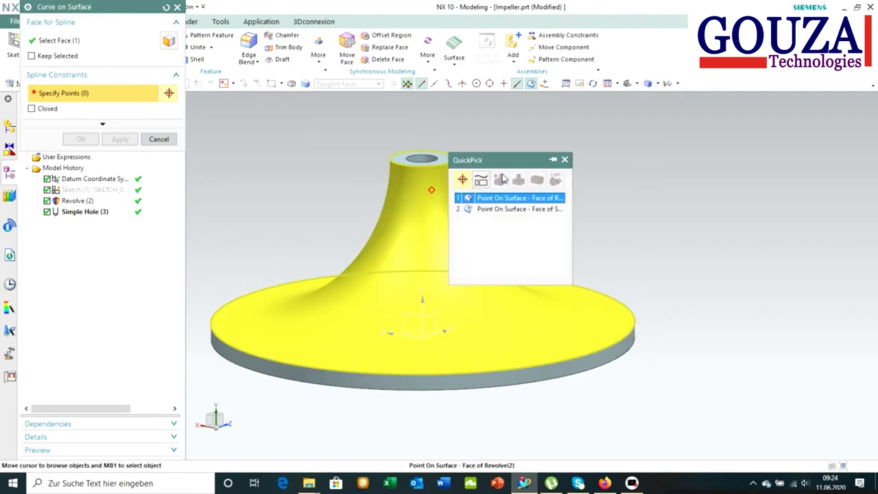
click(565, 160)
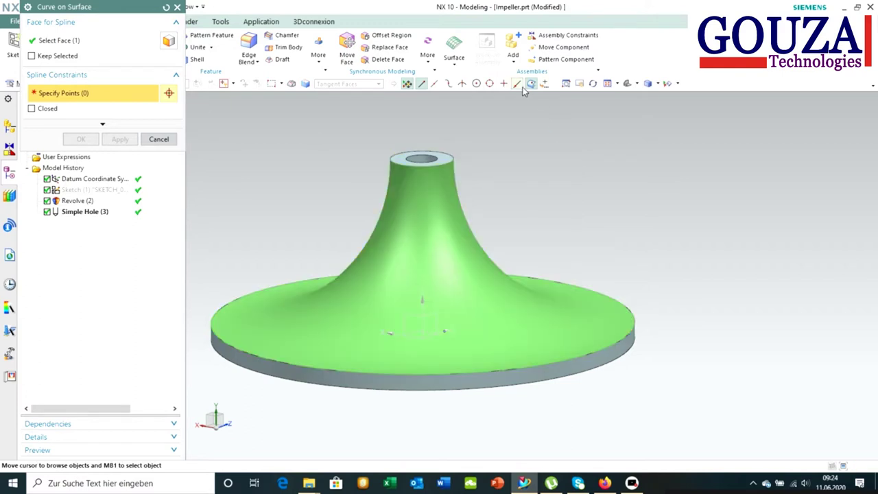
mouse_move(480, 124)
middle_down()
mouse_move(446, 158)
mouse_move(405, 150)
mouse_move(445, 204)
mouse_move(432, 196)
middle_up()
click(431, 197)
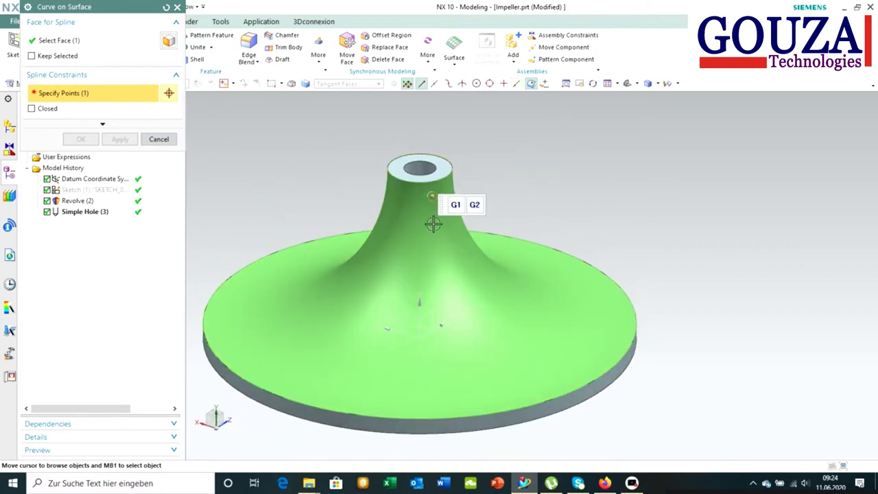
click(478, 278)
click(517, 85)
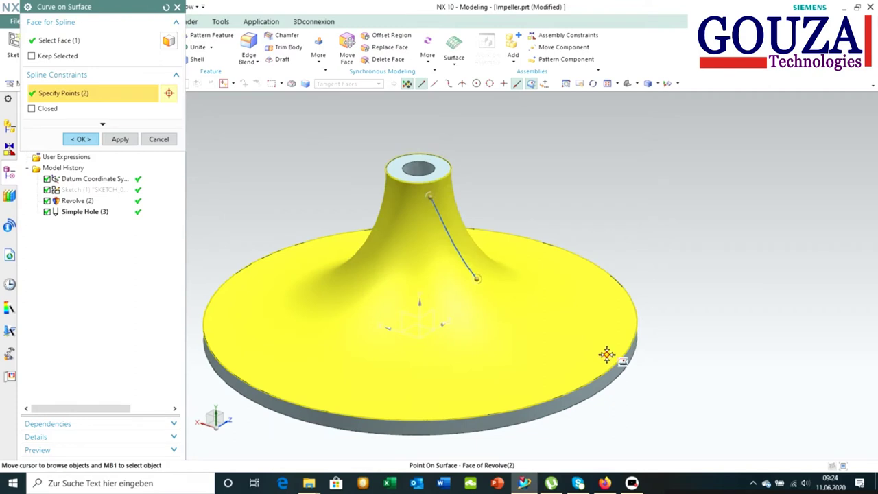
Step: Add the final point on the outer rim and finish the curve
mouse_move(616, 352)
middle_down()
mouse_move(619, 336)
mouse_move(603, 343)
middle_up()
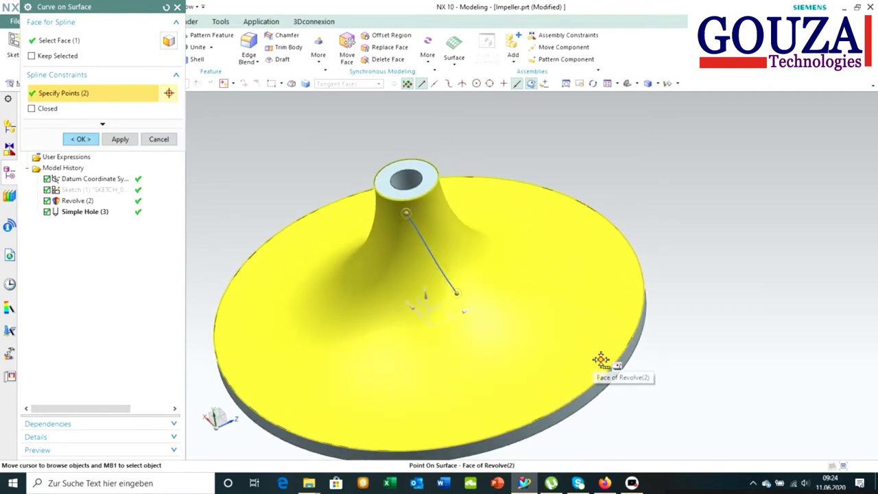
click(604, 361)
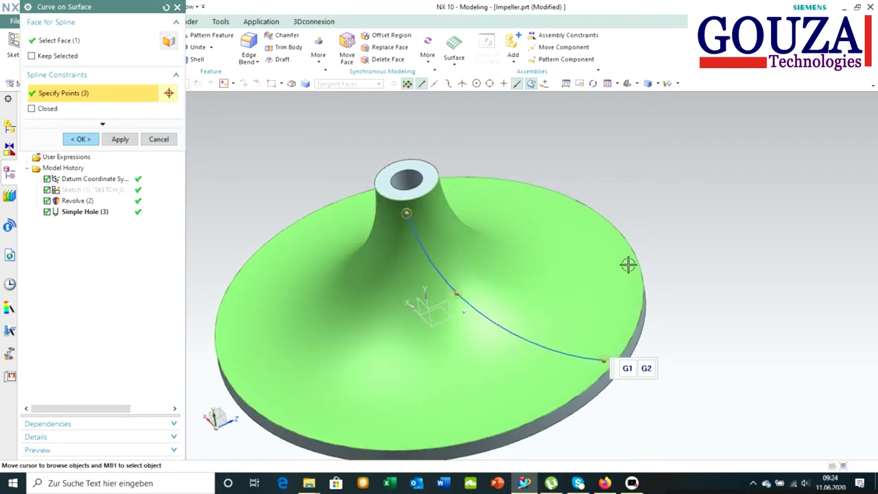
mouse_move(627, 263)
middle_down()
mouse_move(613, 167)
mouse_move(574, 167)
middle_up()
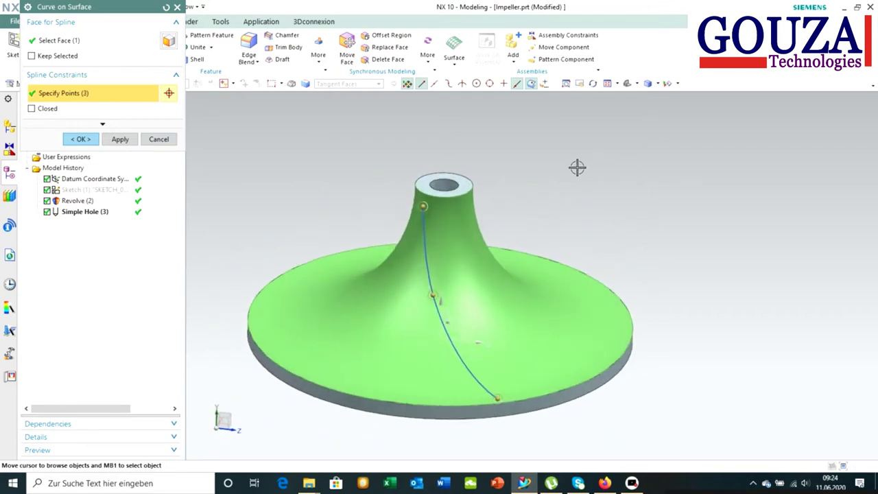
click(91, 139)
middle_drag(410, 178, 410, 178)
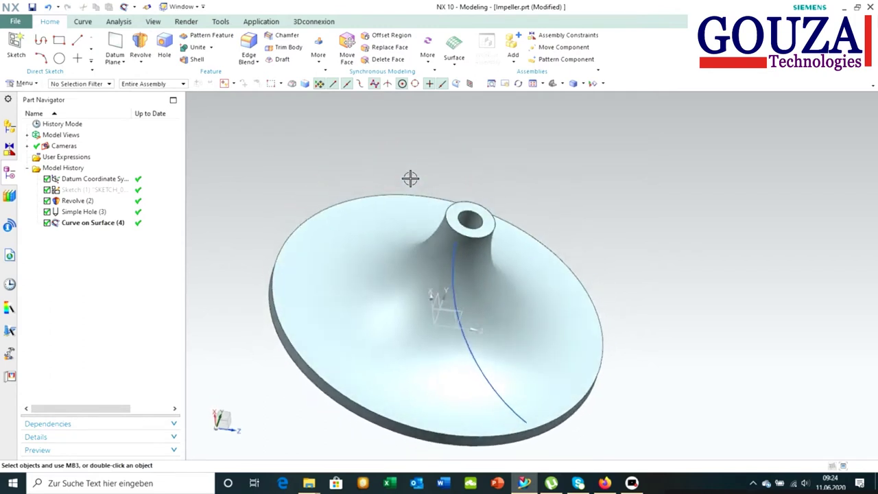
middle_drag(410, 179, 402, 178)
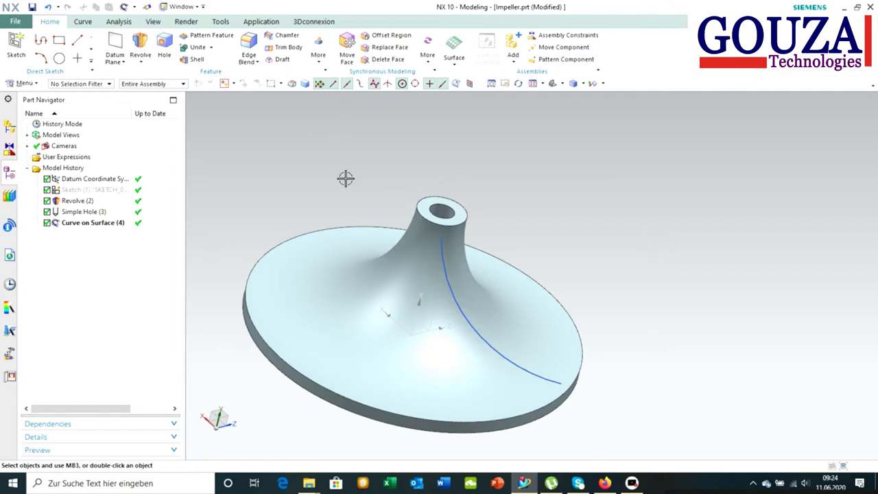
click(26, 86)
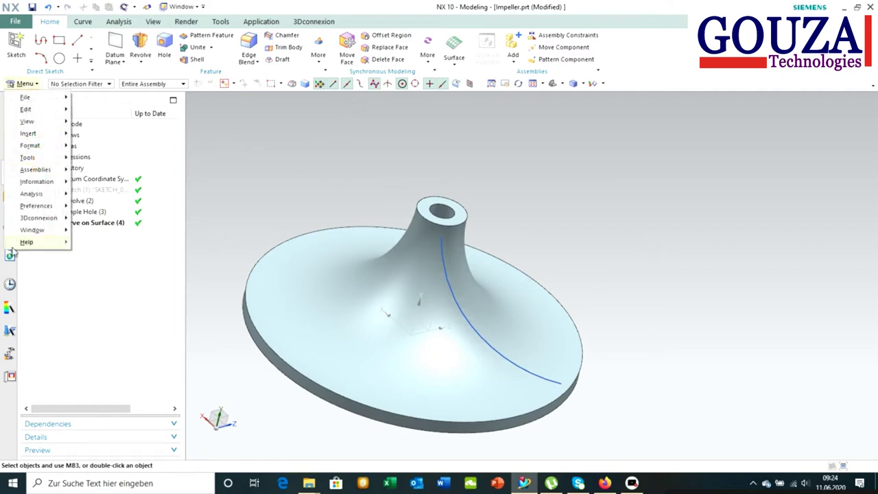
mouse_move(28, 133)
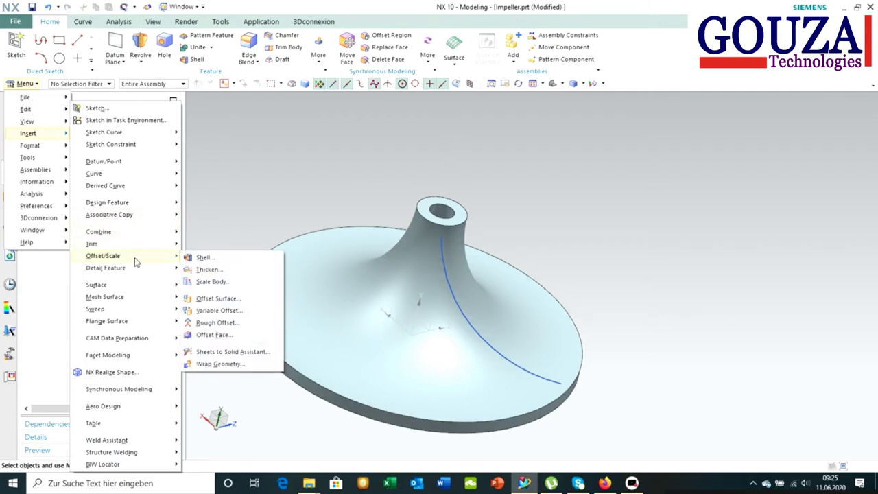
mouse_move(107, 321)
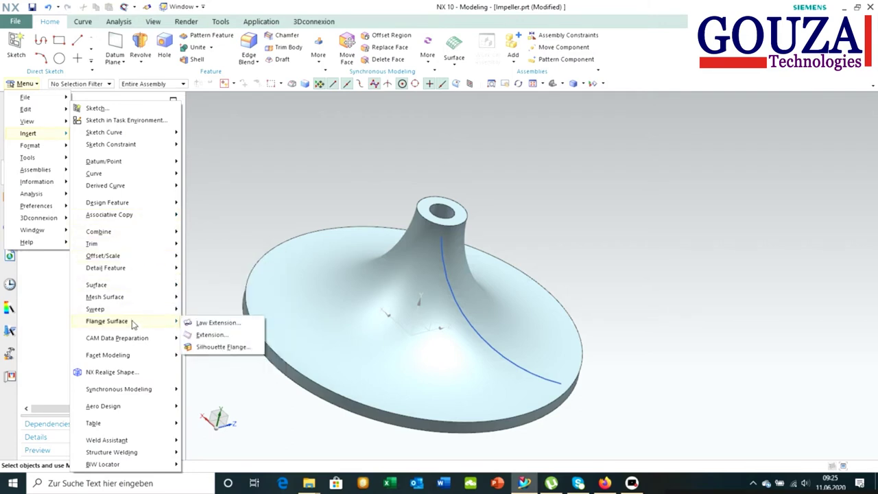
Step: Start a Law Extension using the curve as profile and the revolved face as reference
click(206, 325)
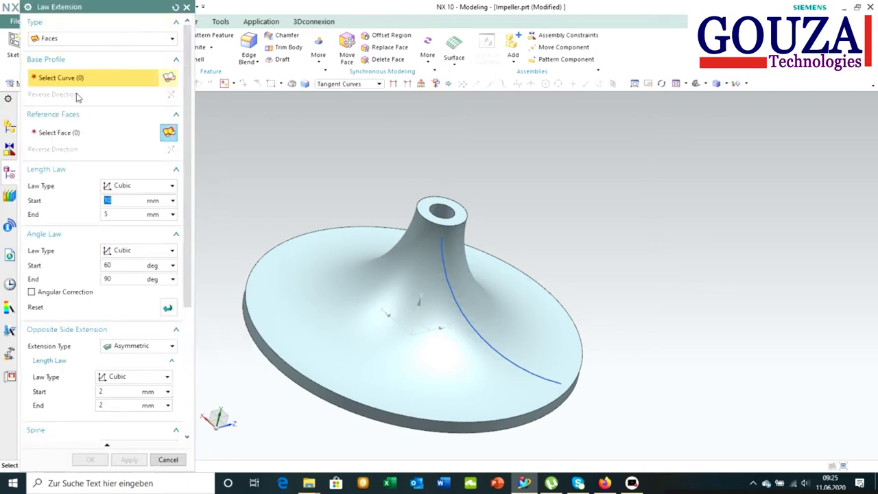
click(450, 300)
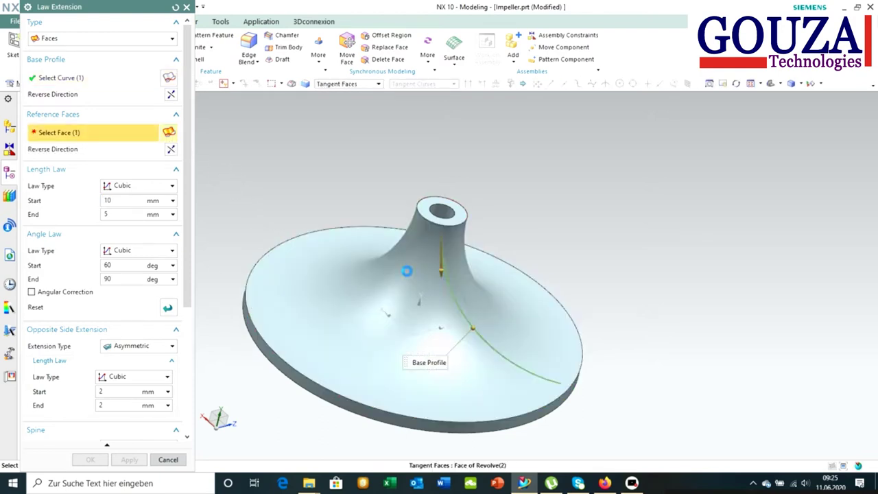
click(434, 365)
middle_drag(678, 329, 666, 344)
scroll(667, 347, up, 3)
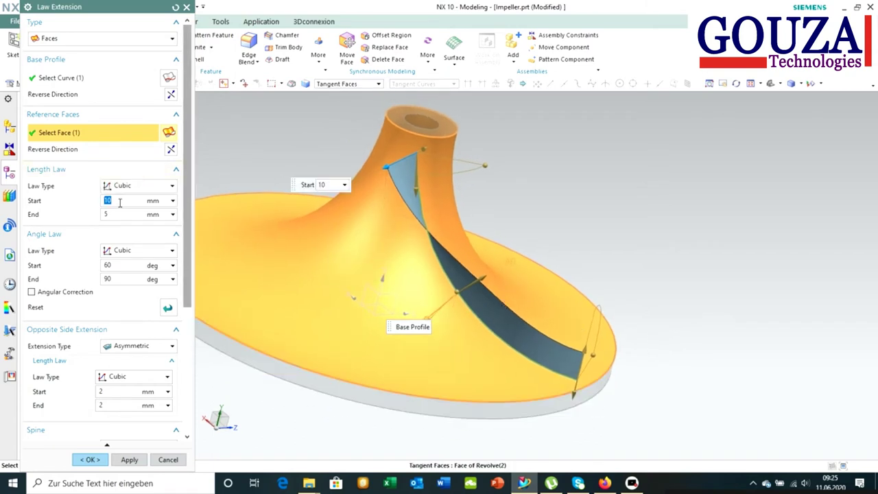
Step: Set a Cubic length law with value 5 to form the curved blade sheet
click(142, 187)
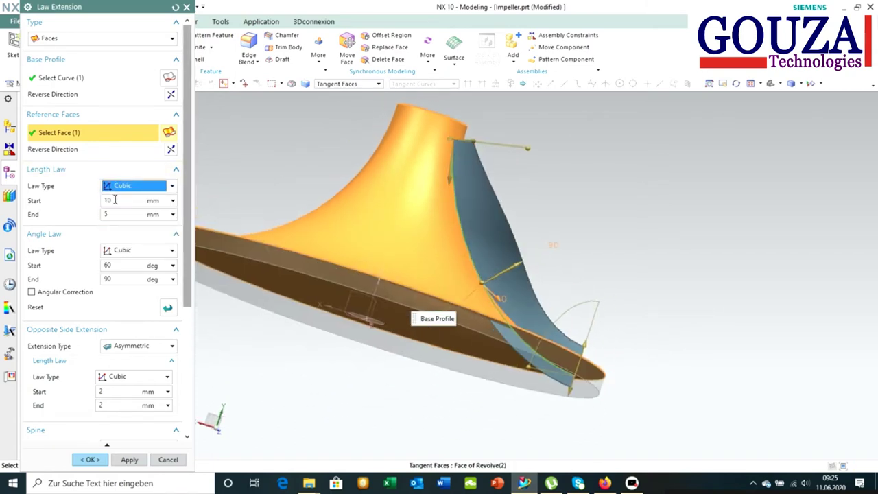
click(115, 200)
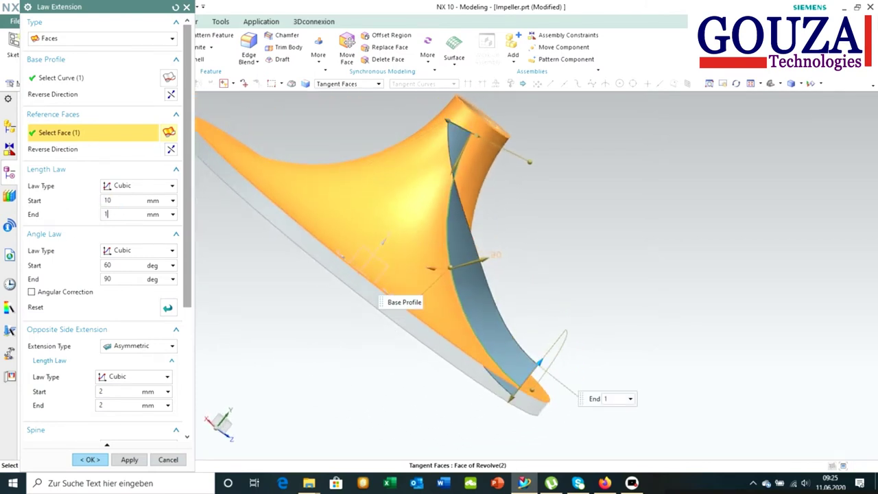
text(5)
middle_drag(329, 343, 290, 350)
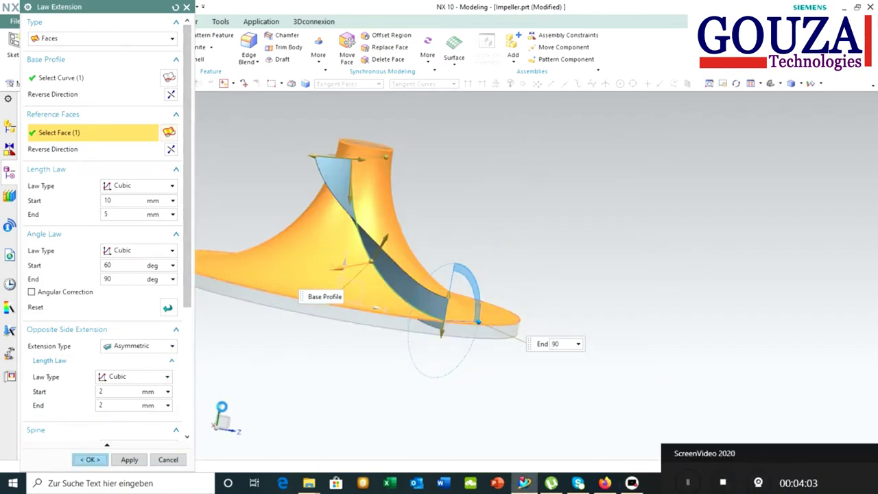
key(Escape)
key(Home)
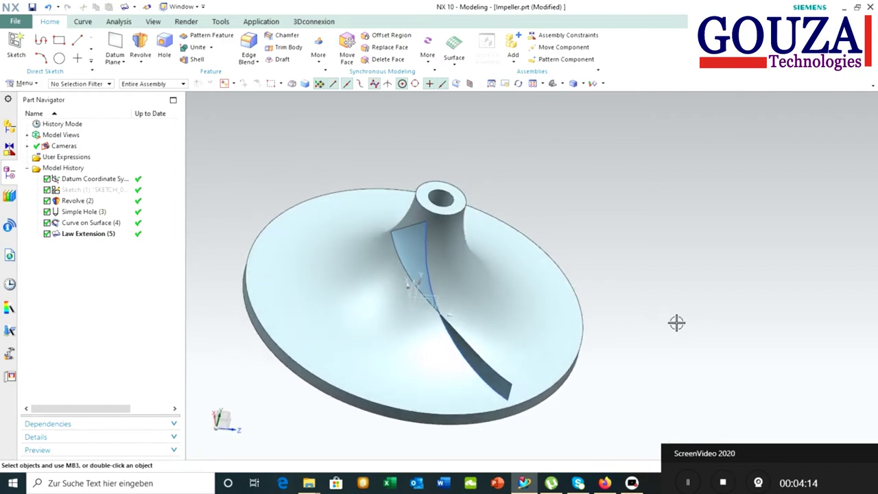
click(20, 84)
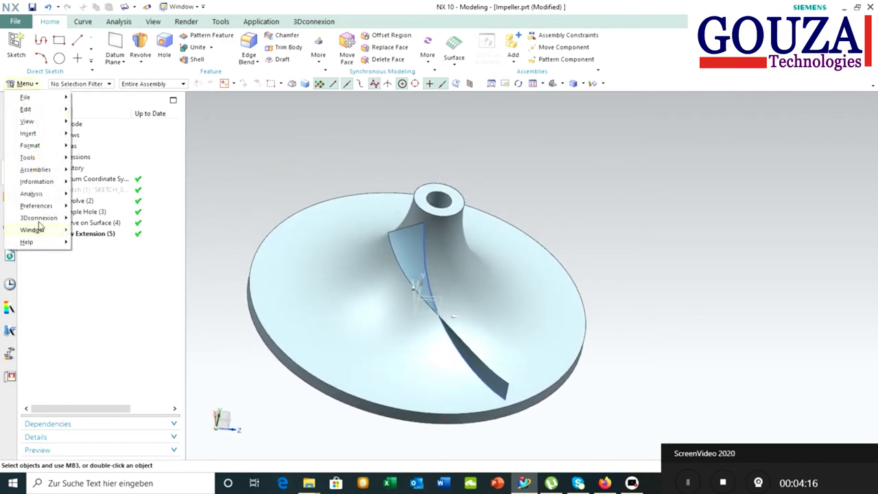
mouse_move(28, 133)
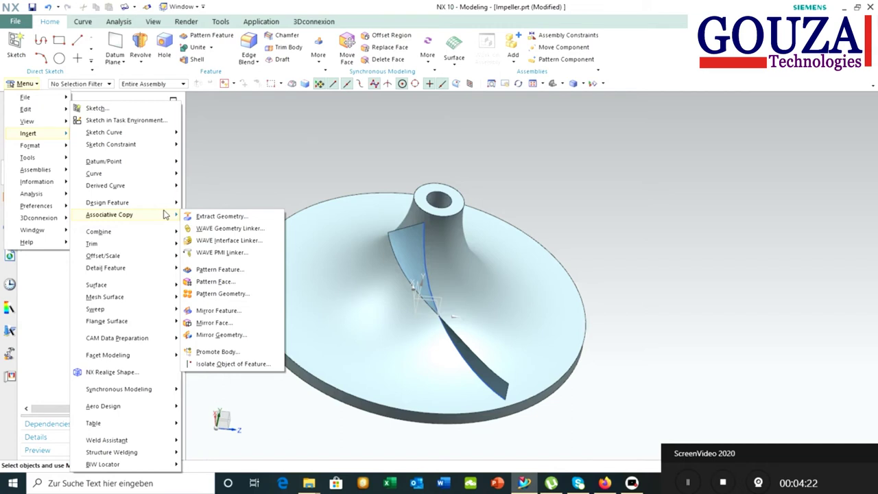
mouse_move(103, 255)
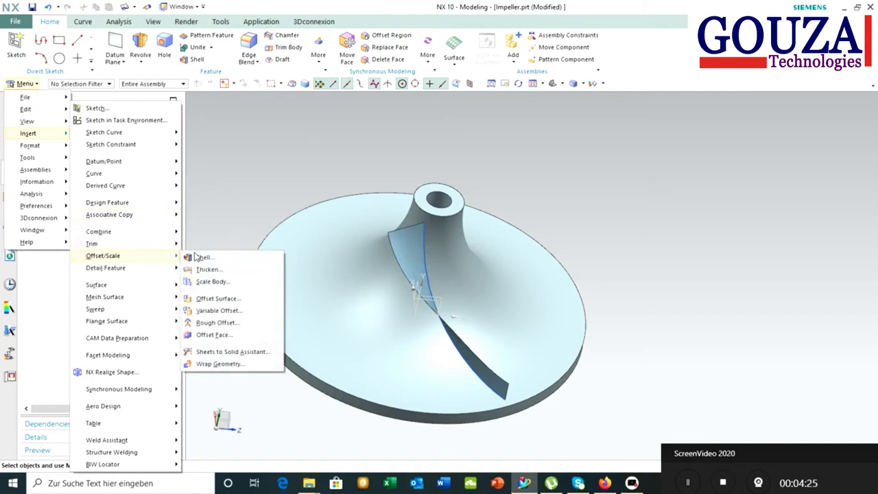
Step: Thicken the blade sheet with offsets of 1 mm and -1 mm
click(205, 269)
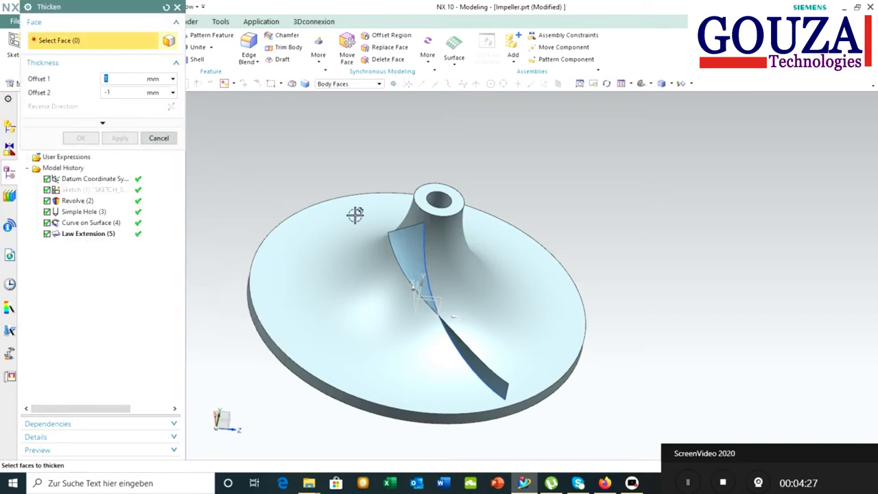
click(401, 246)
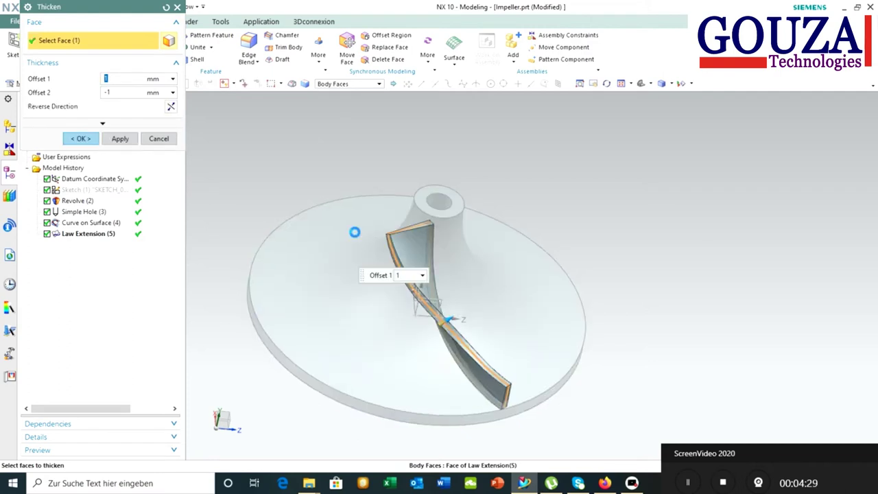
middle_drag(352, 232, 216, 130)
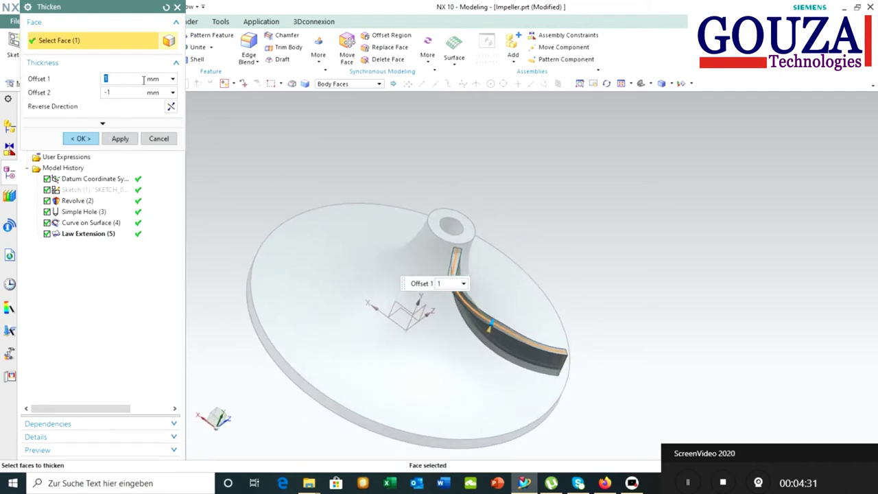
click(81, 138)
middle_drag(466, 263, 611, 298)
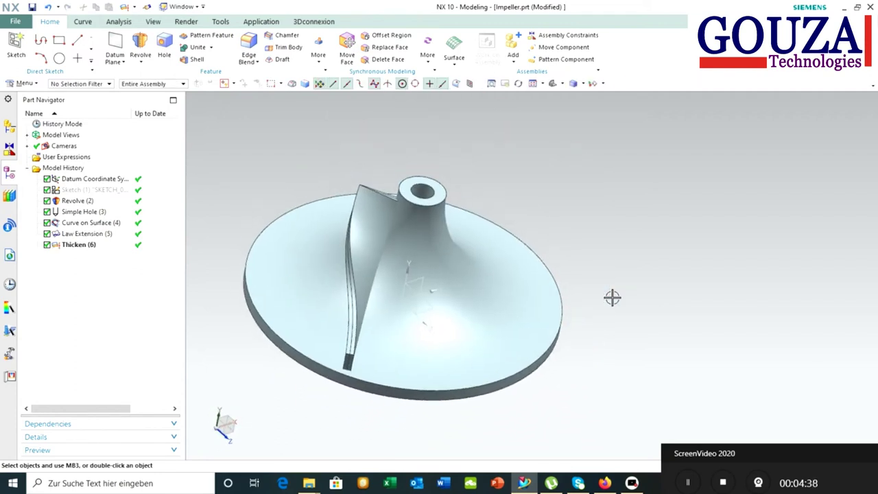
click(36, 88)
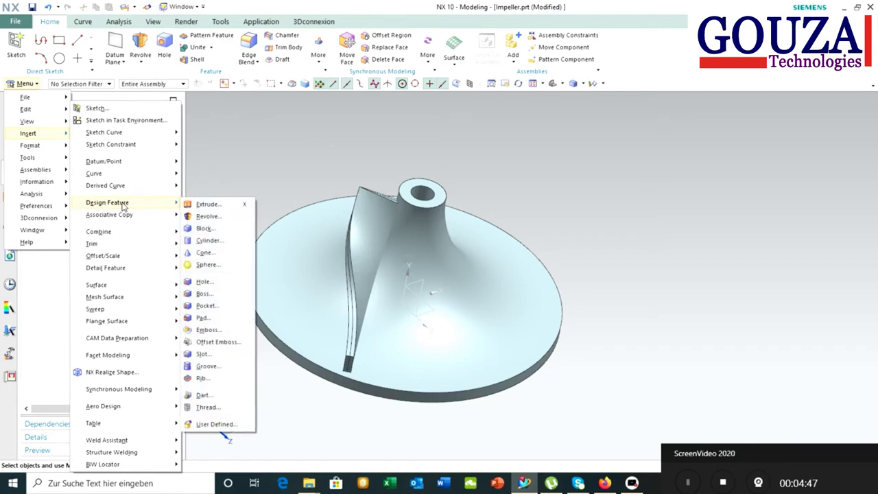
mouse_move(109, 215)
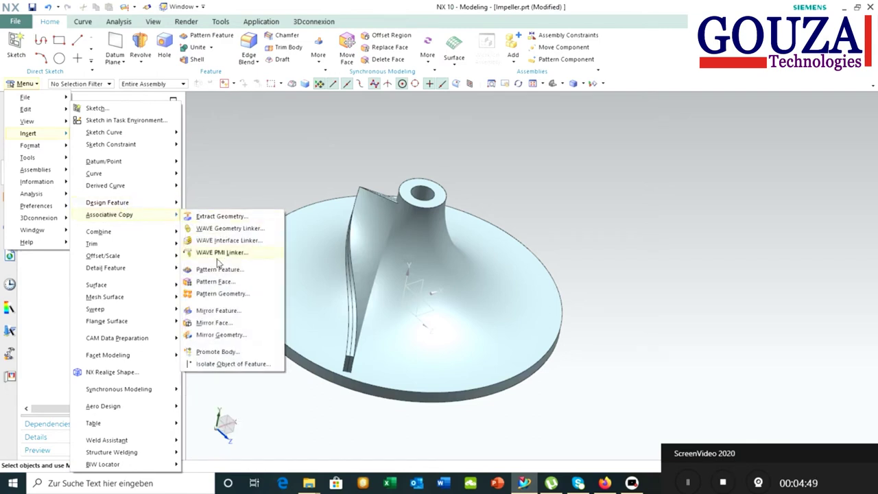
Step: Pattern the solid blade circularly about the hub axis: 10 copies at 36° pitch
click(218, 294)
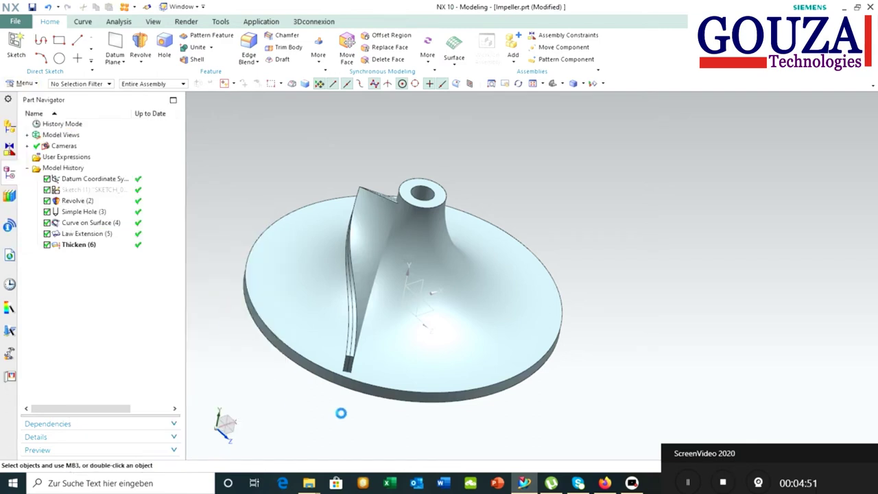
click(357, 262)
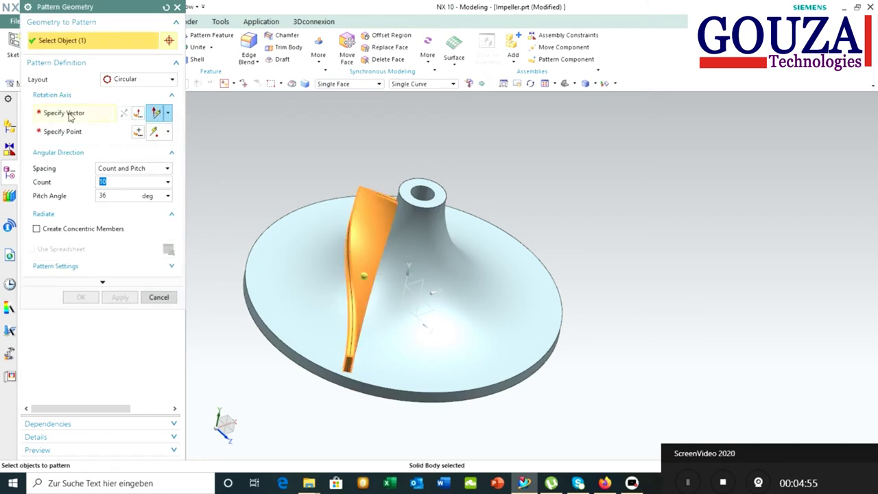
click(137, 103)
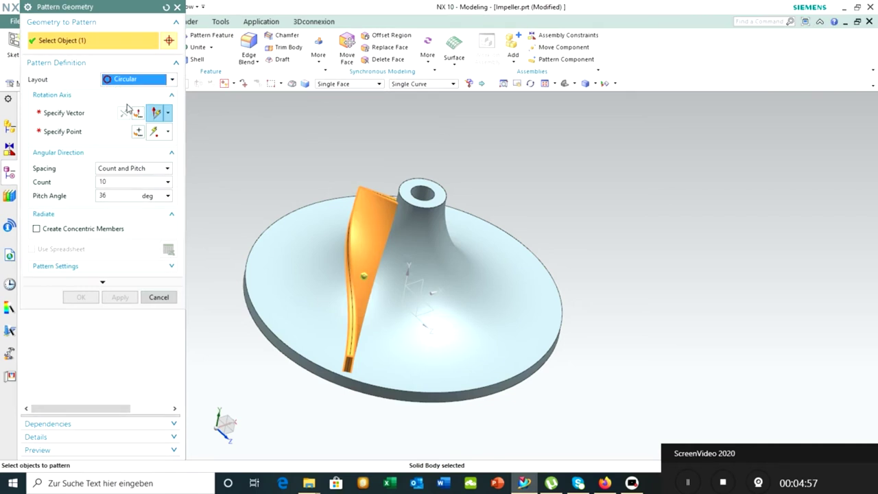
click(91, 115)
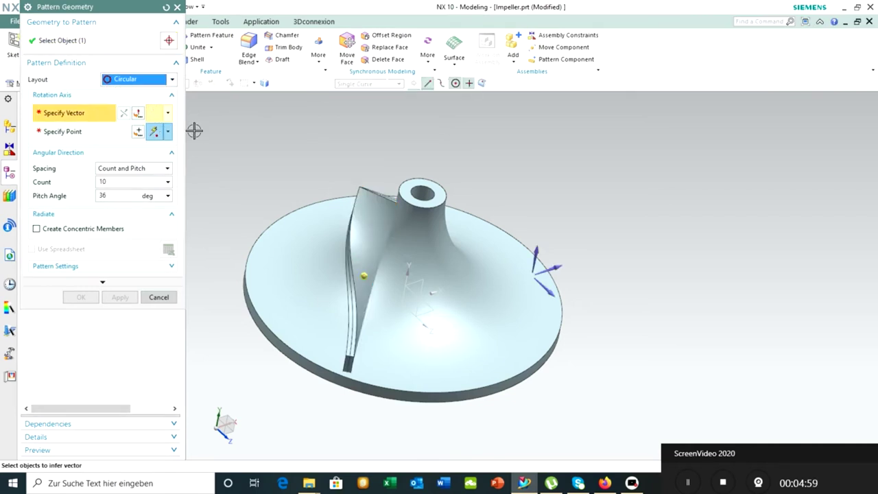
click(538, 246)
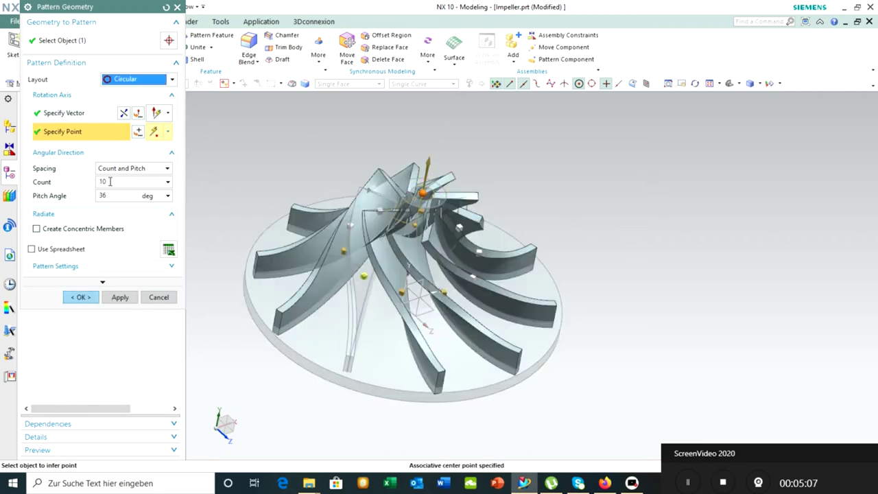
click(85, 299)
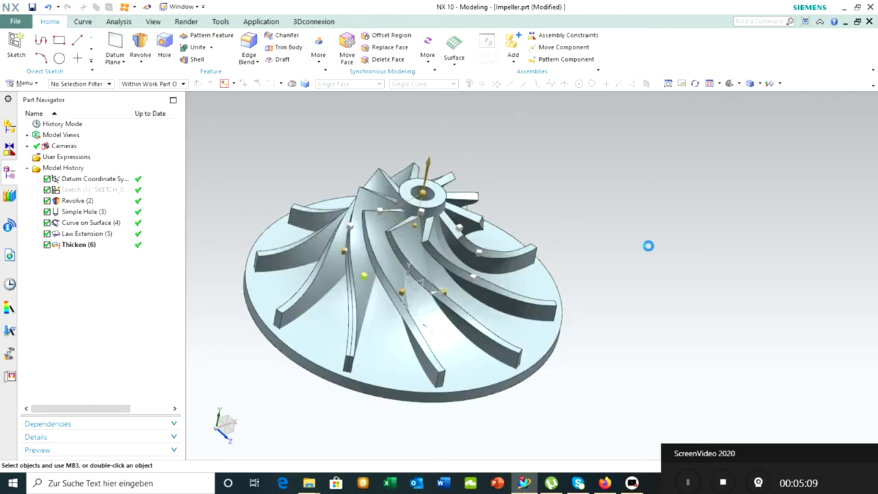
Step: Unite the revolved hub as target with all ten blades as tools
key(ctrl+alt+t)
key(Home)
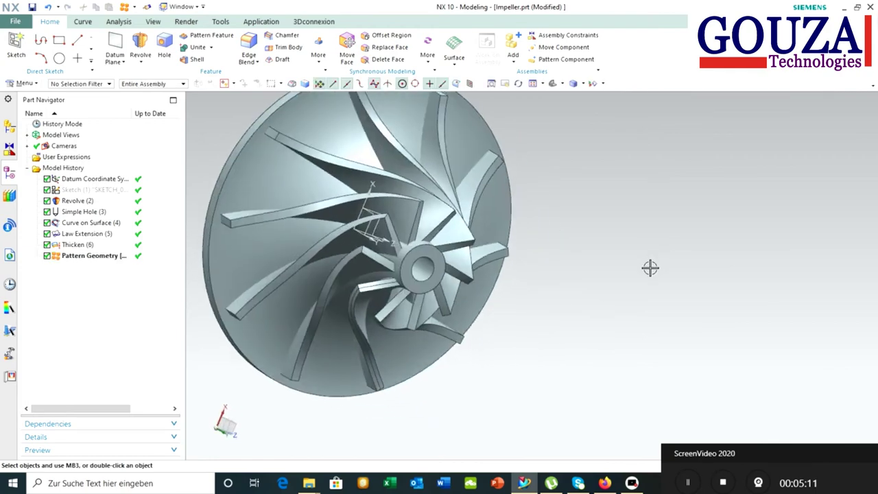
key(ctrl+alt+t)
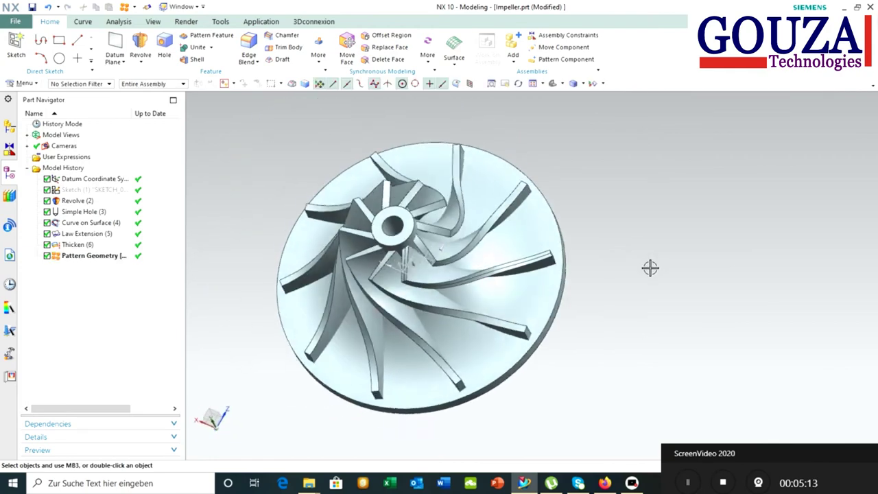
key(End)
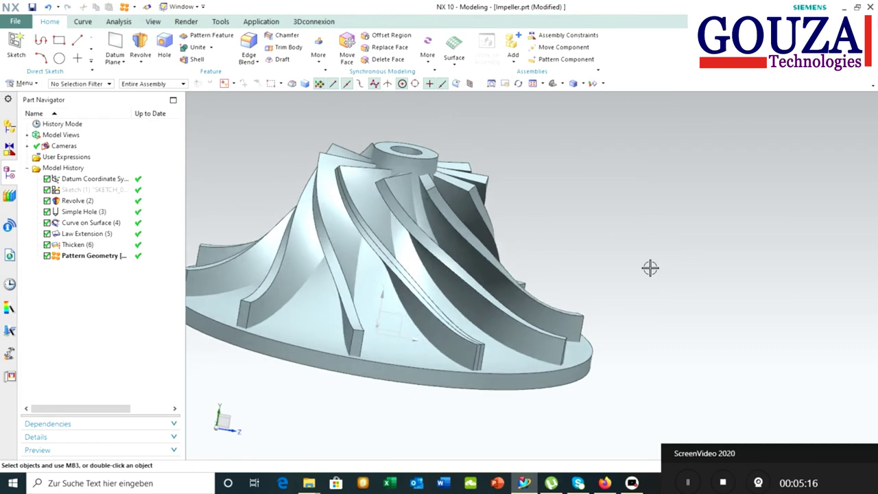
key(ctrl+alt+t)
key(End)
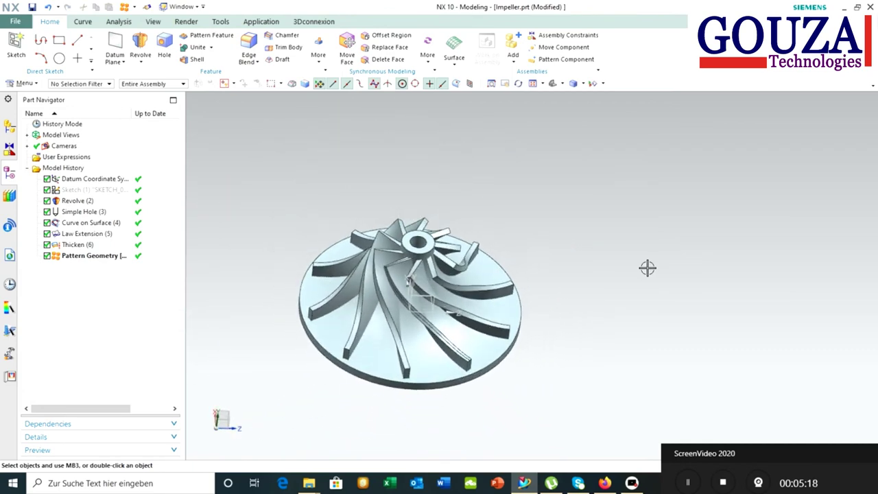
key(Home)
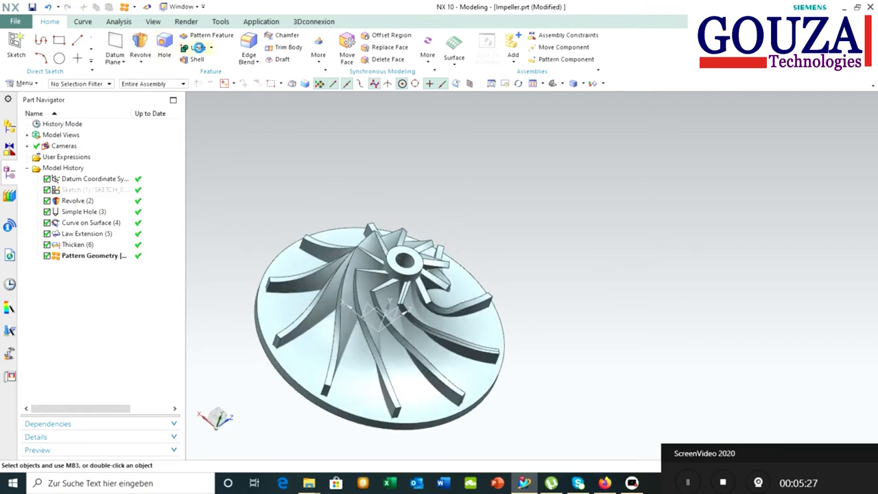
click(198, 47)
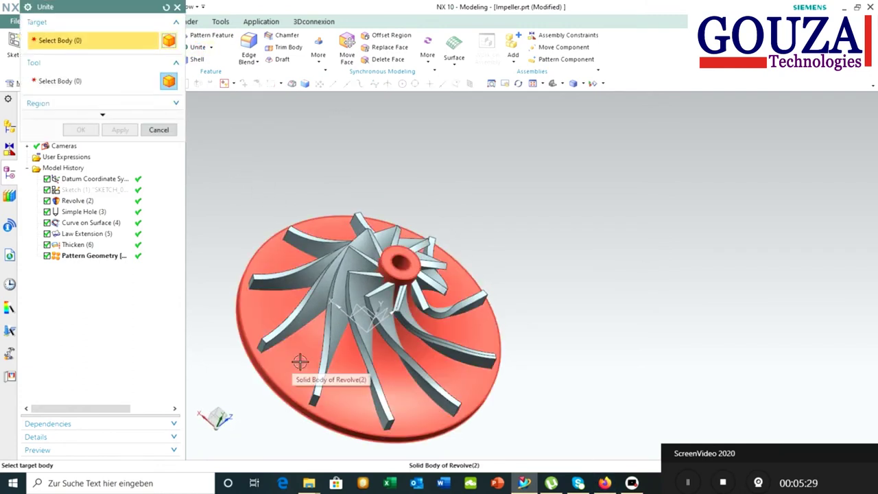
click(300, 361)
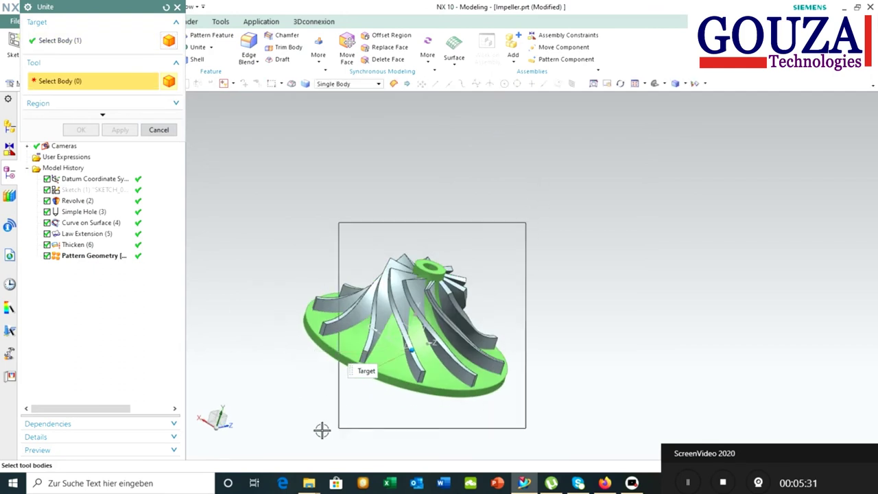
drag(291, 433, 290, 433)
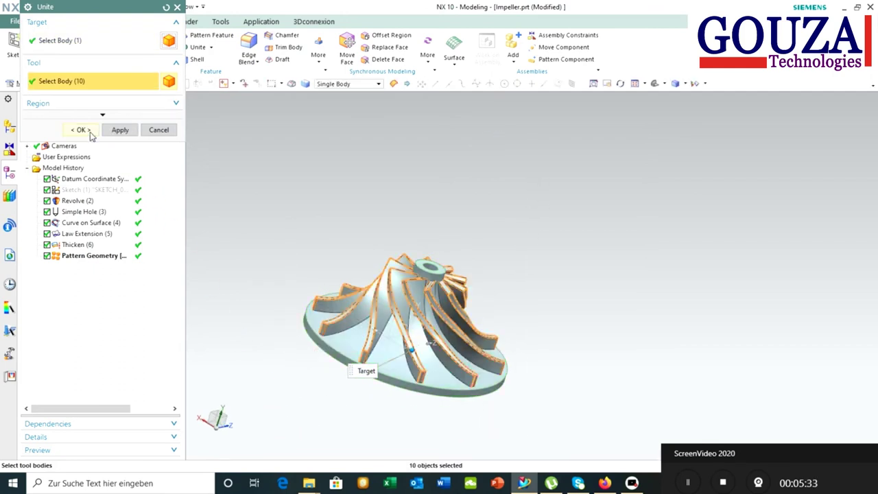
click(82, 130)
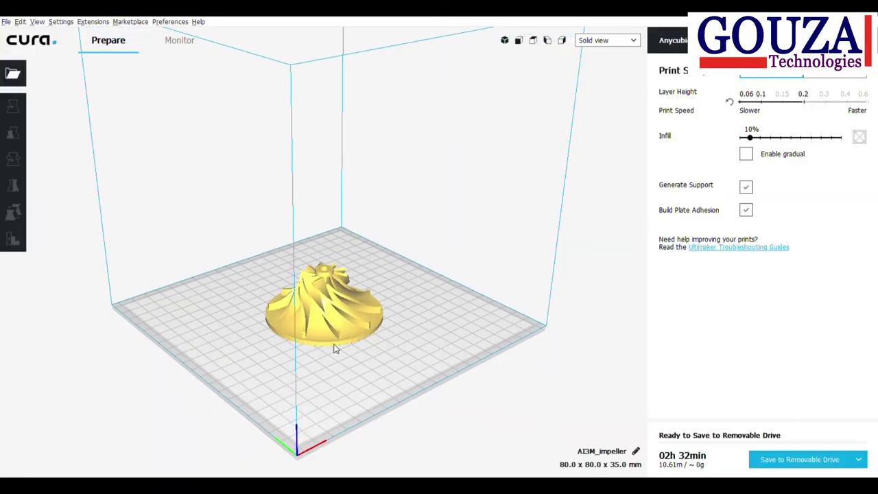
Step: Zoom in and orbit to inspect the sliced AI3M_impeller from the front on the build plate
scroll(334, 349, up, 3)
mouse_move(371, 373)
right_down()
mouse_move(393, 400)
mouse_move(177, 378)
mouse_move(457, 384)
right_up()
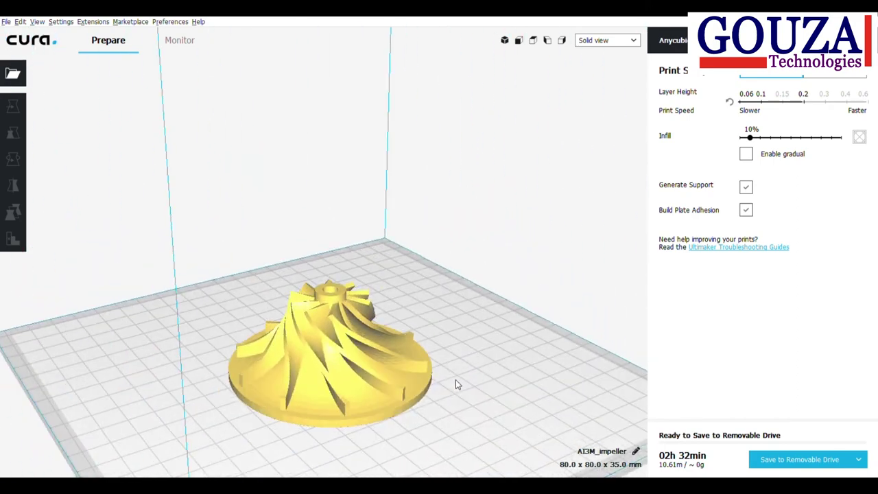